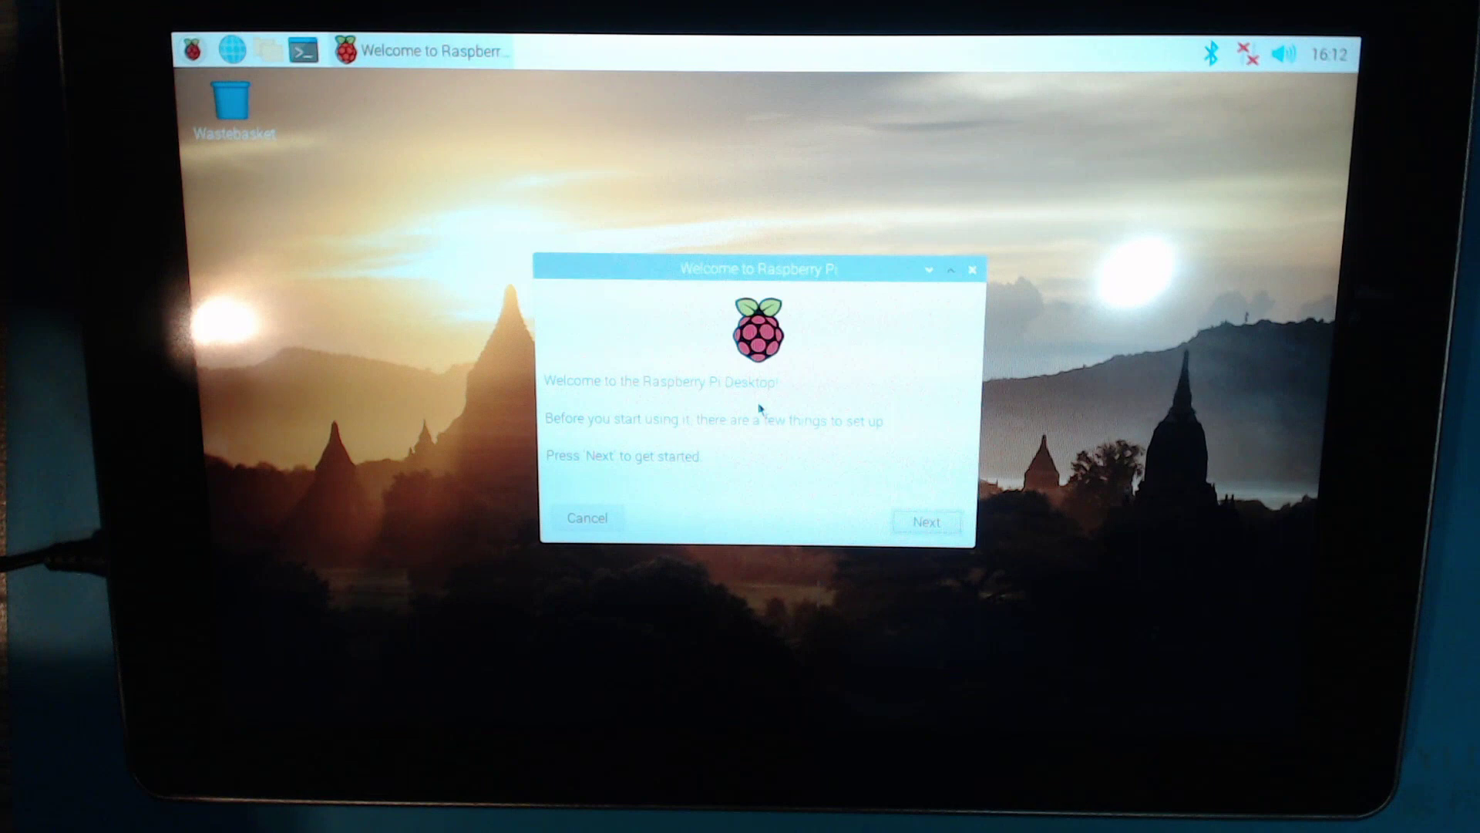
Advance the Welcome to Raspberry Pi wizard past its first page toward country selection.
{"action": "left_click", "coordinate": [927, 521]}
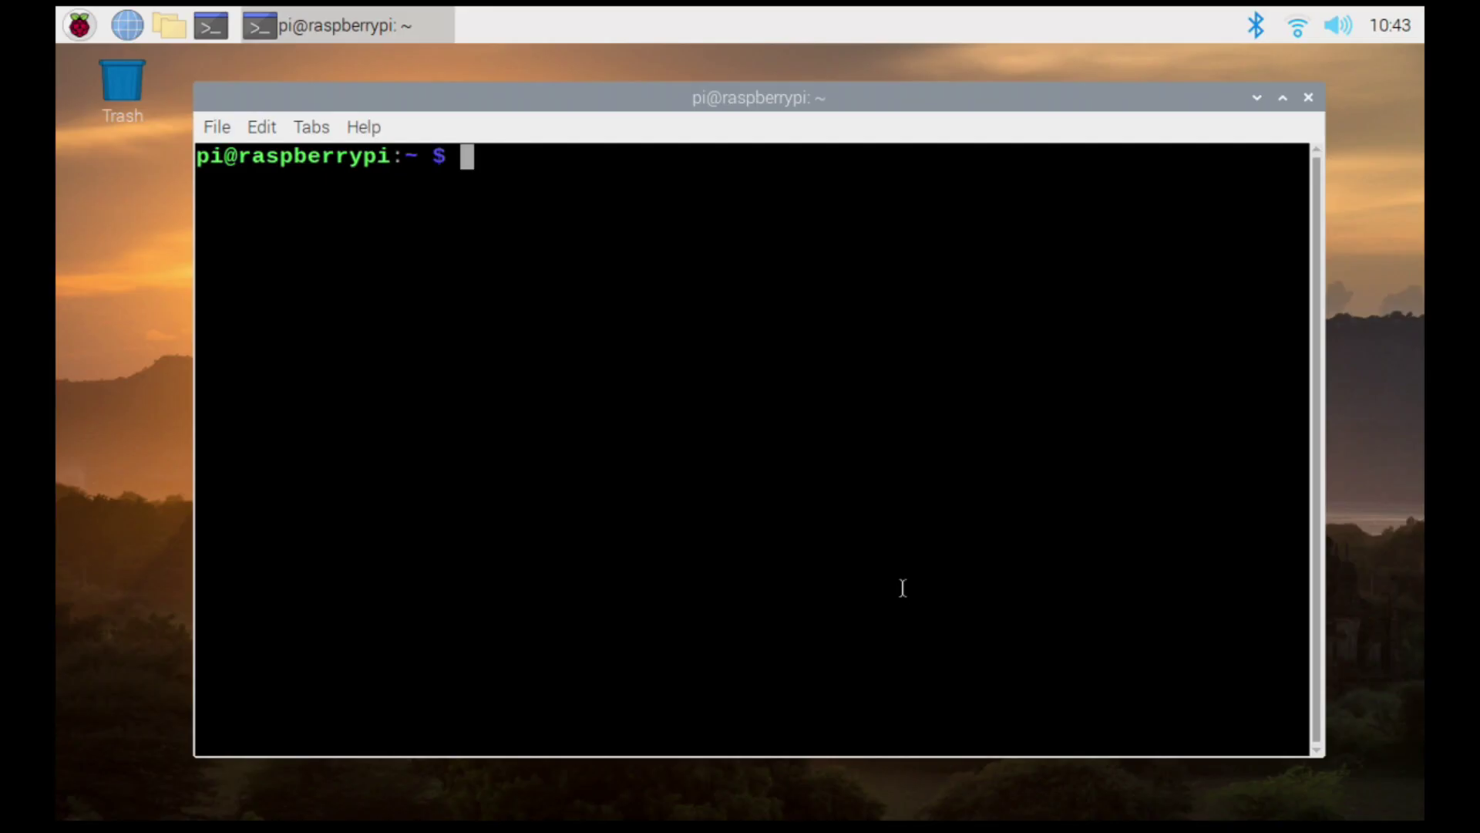
Install the onboard package with apt, confirming with y, then start installing at-spi2-core.
{"action": "type", "text": "sudo ap"}
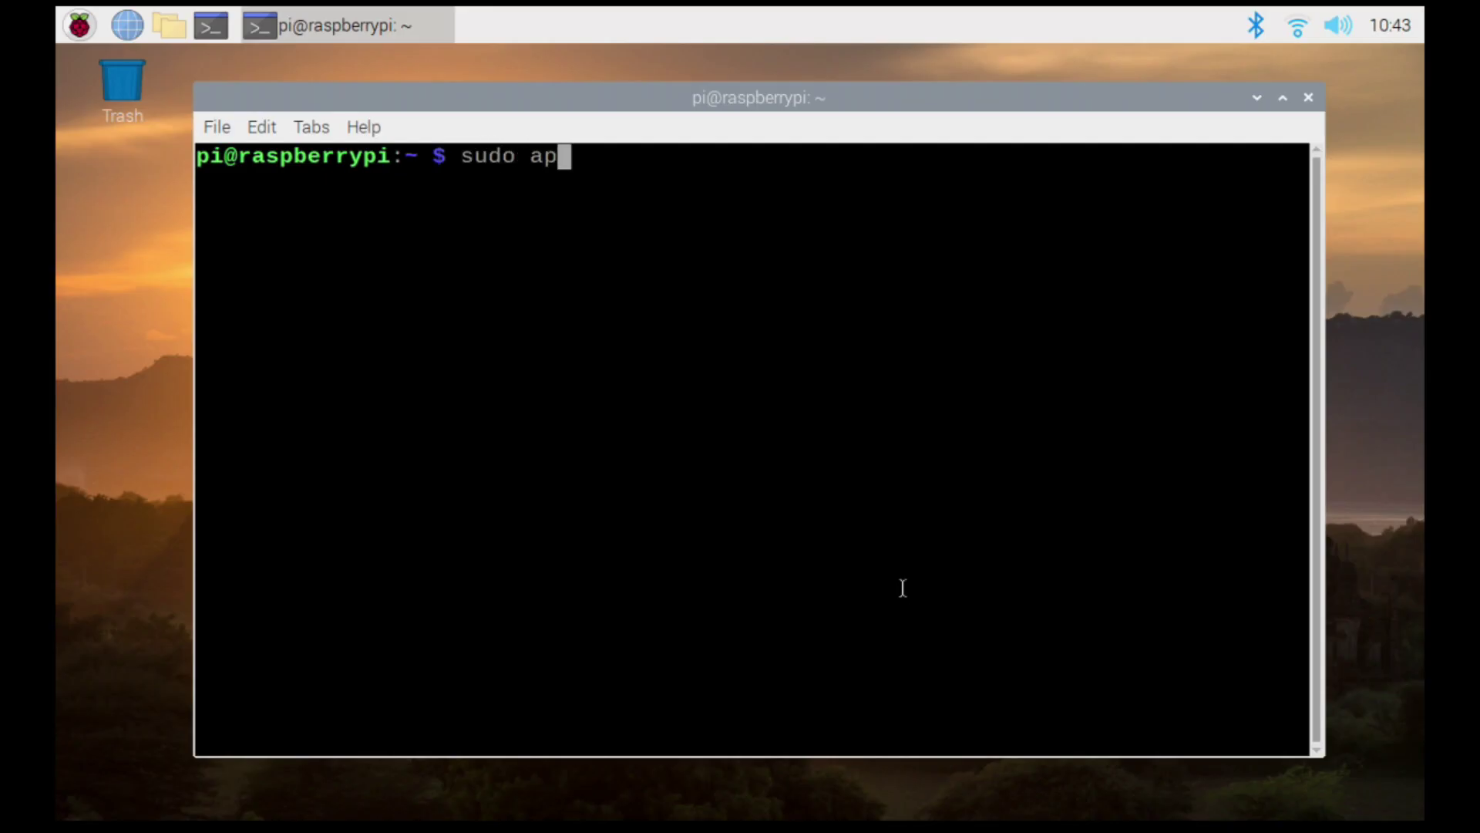
{"action": "type", "text": "t install onboa"}
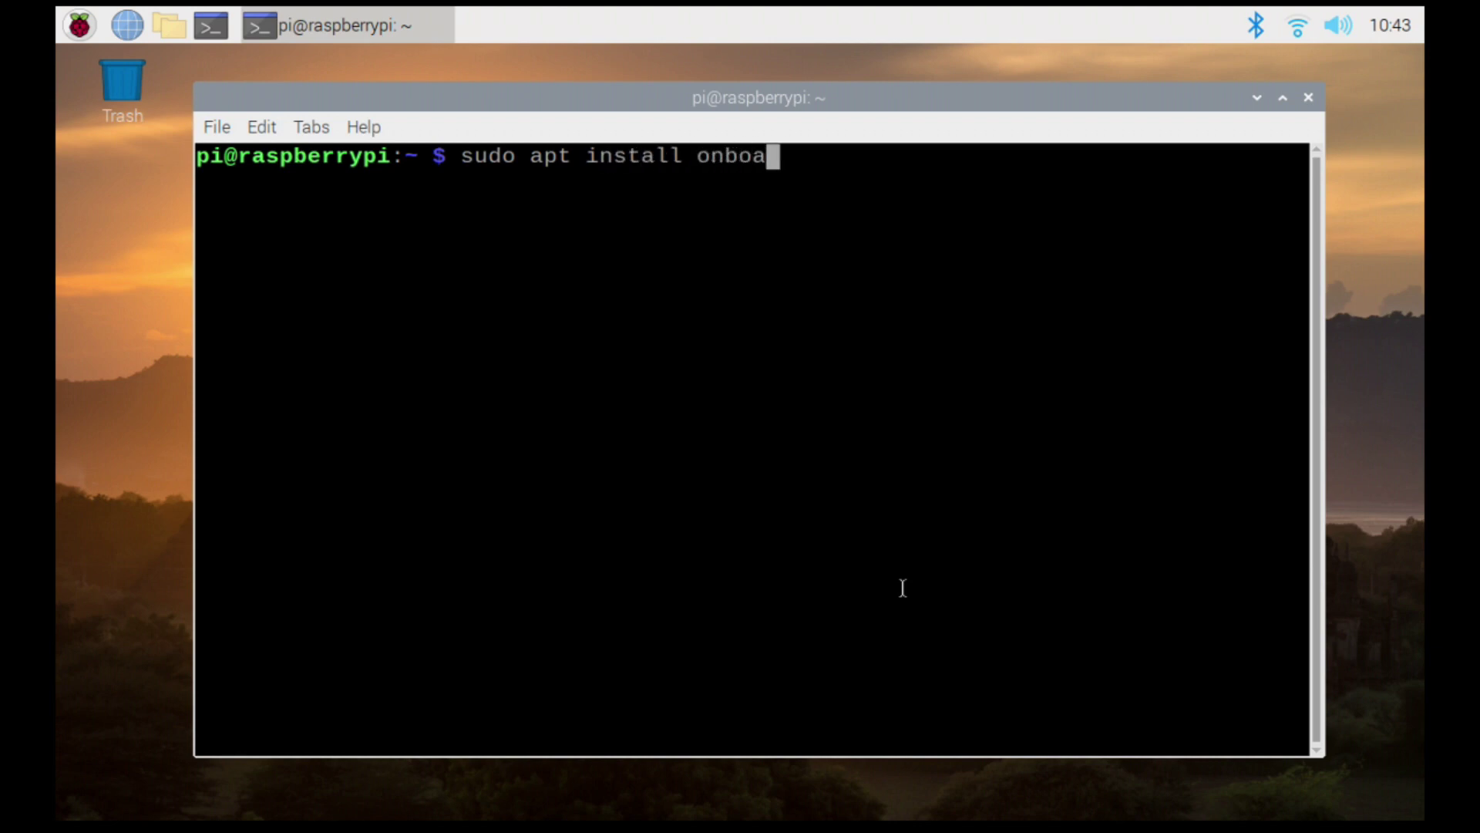
{"action": "type", "text": "rd"}
{"action": "key", "text": "Return"}
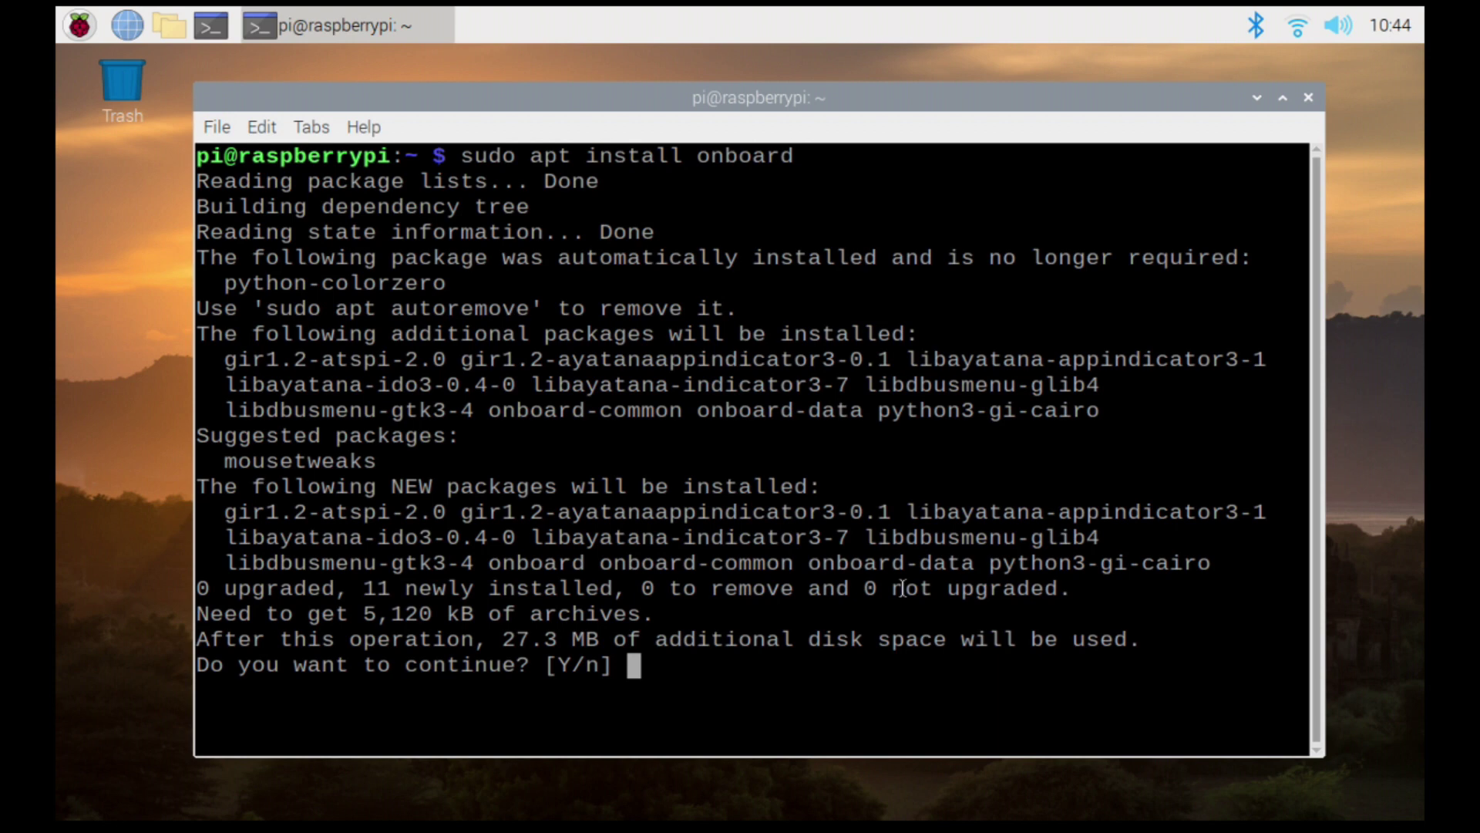
{"action": "type", "text": "y"}
{"action": "key", "text": "Return"}
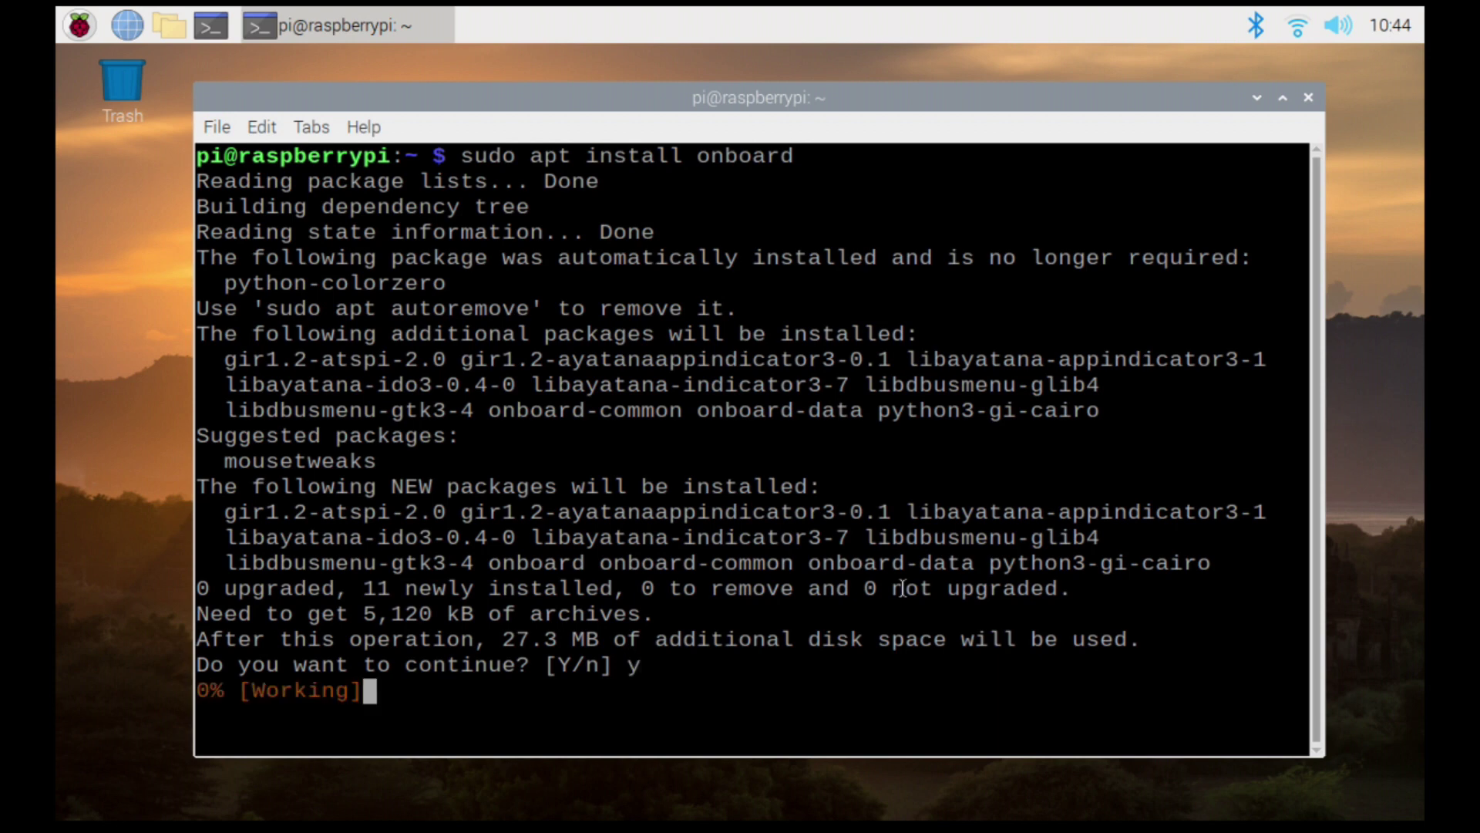
{"action": "type", "text": "sud "}
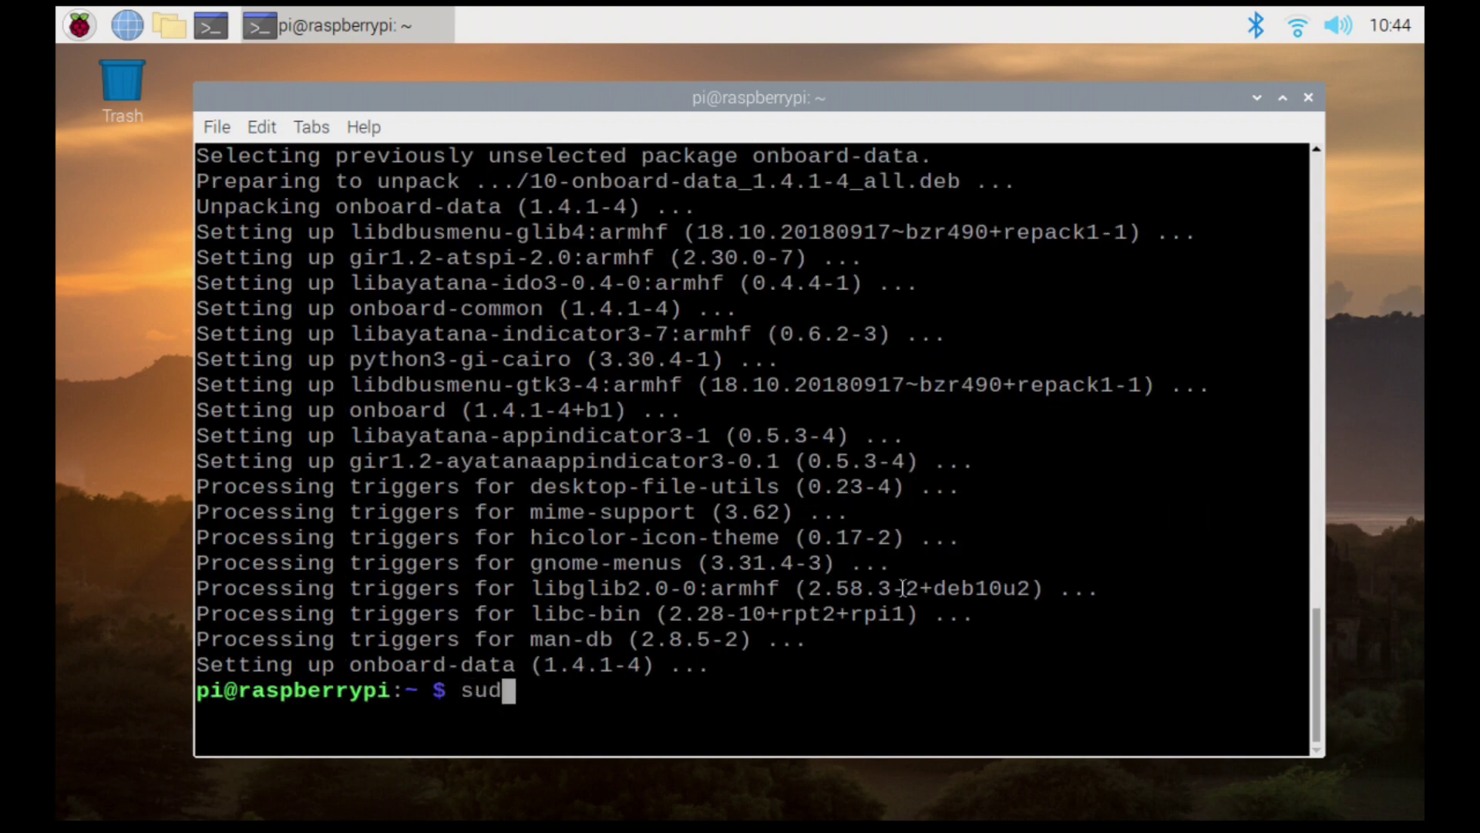
{"action": "type", "text": "o apt i"}
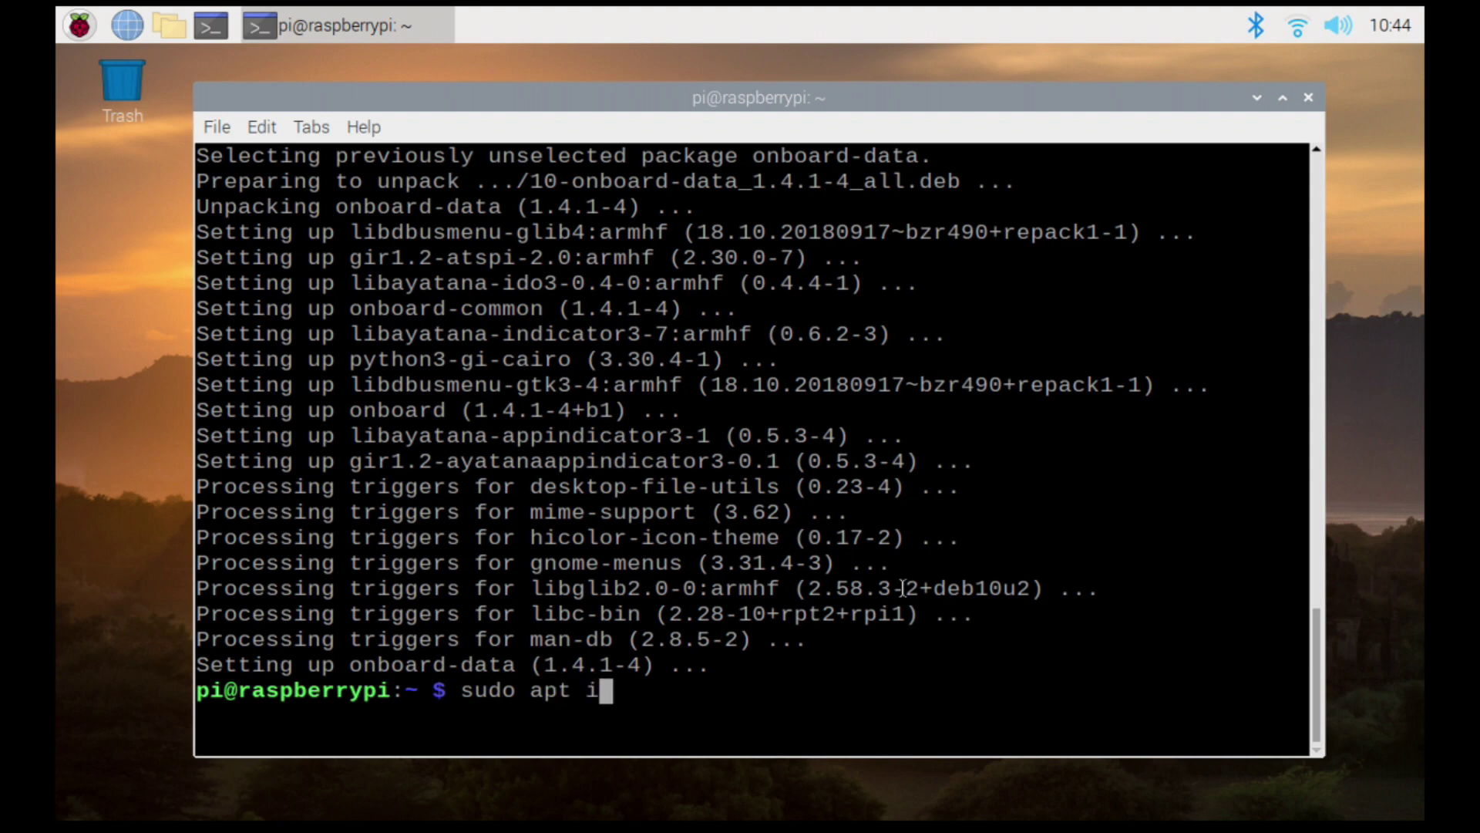
{"action": "type", "text": "nstall at-spi"}
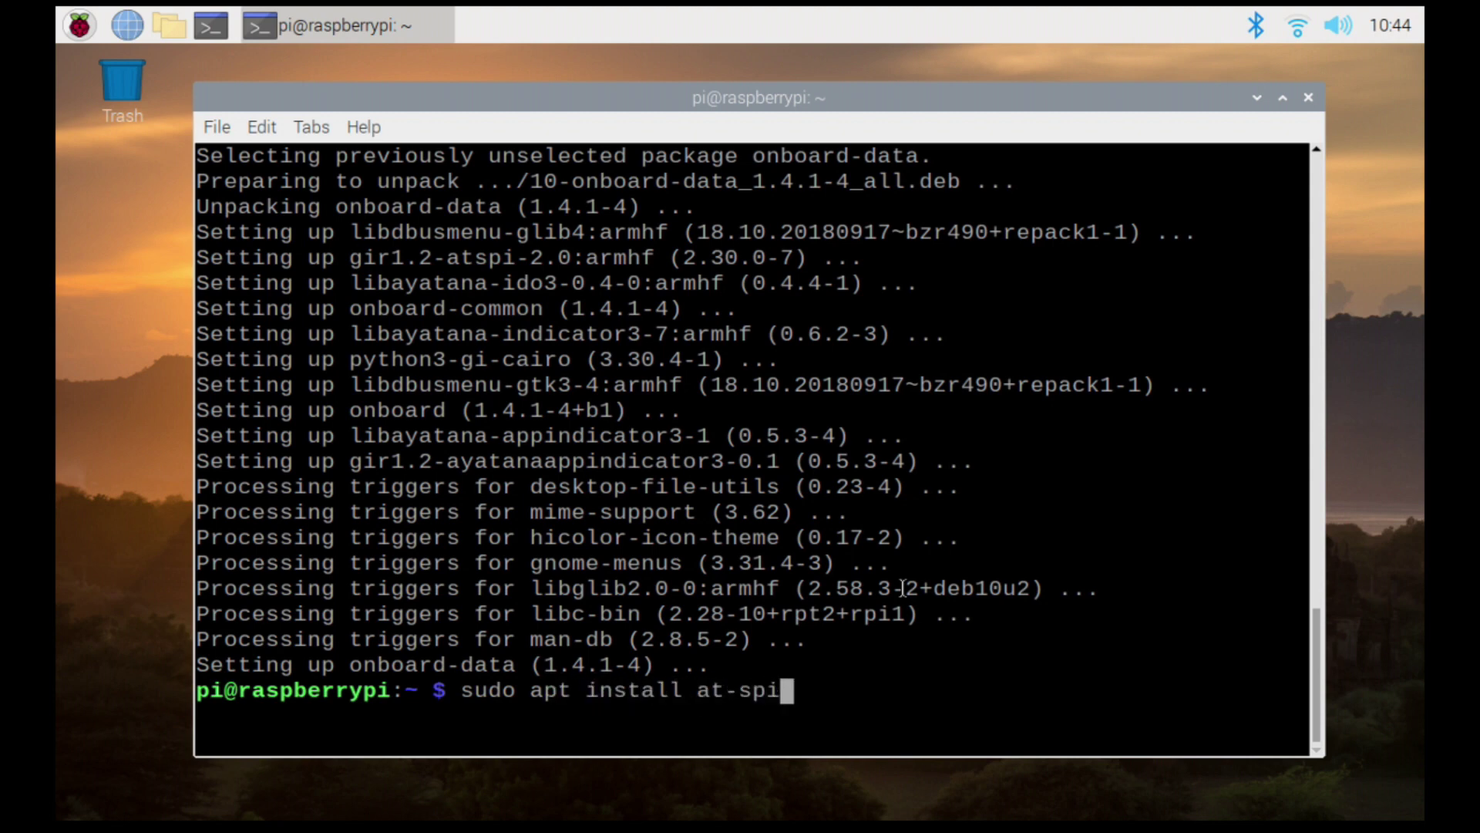
{"action": "type", "text": "2-core"}
{"action": "key", "text": "Return"}
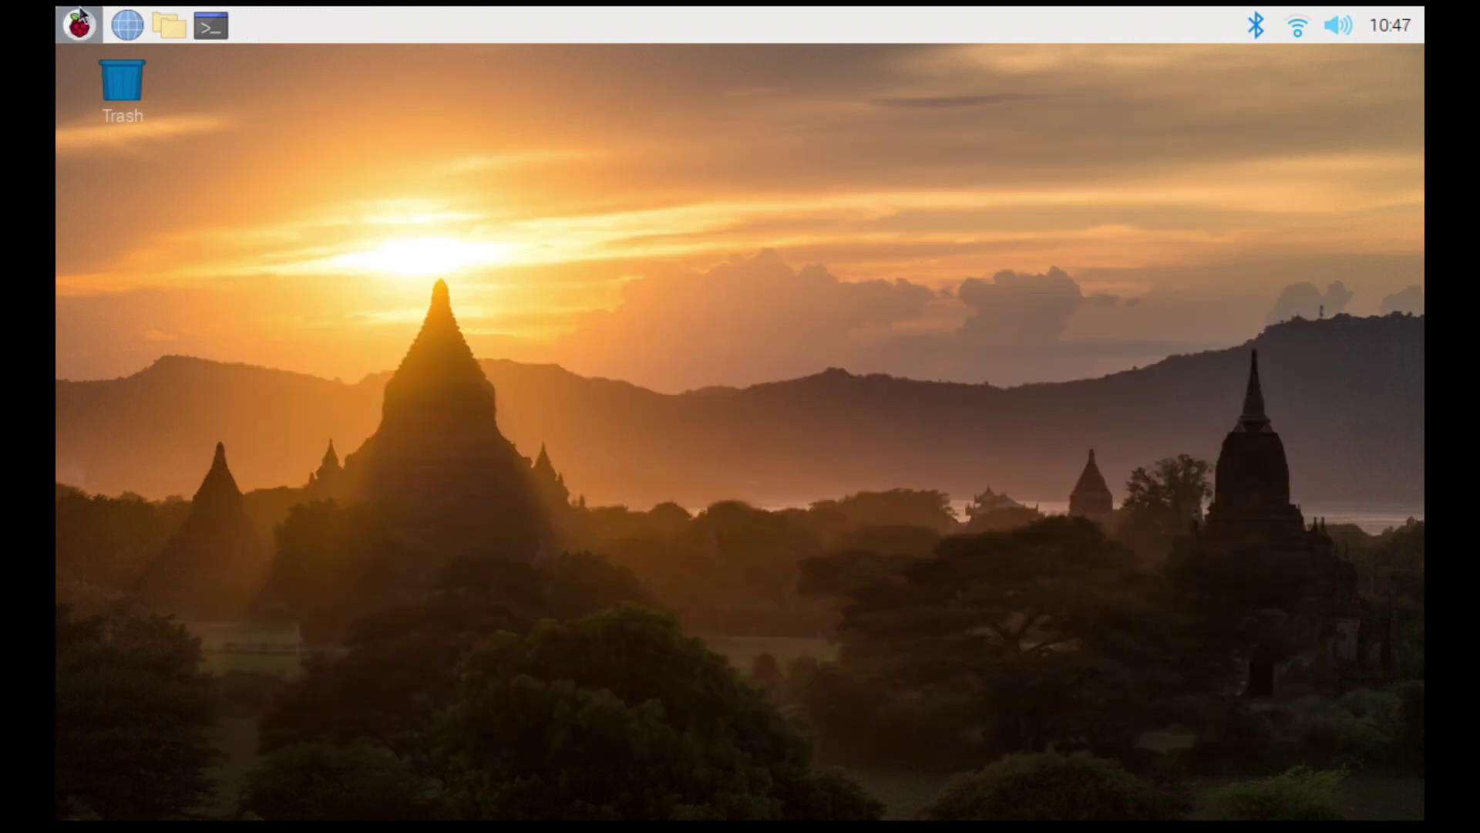
Launch the Onboard on-screen keyboard from the Universal Access menu.
{"action": "left_click", "coordinate": [79, 26]}
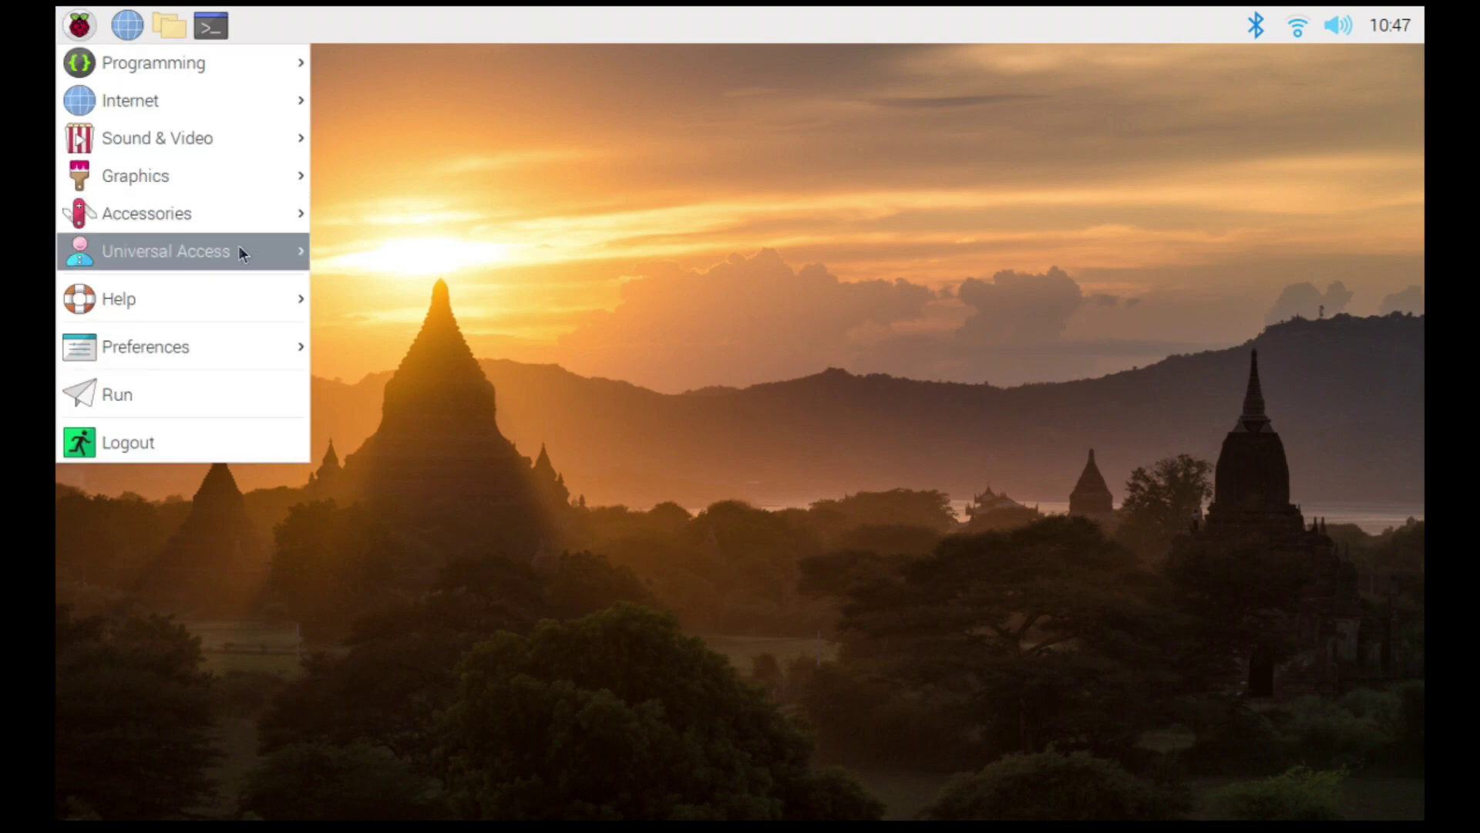
{"action": "mouse_move", "coordinate": [244, 255]}
{"action": "left_click", "coordinate": [378, 254]}
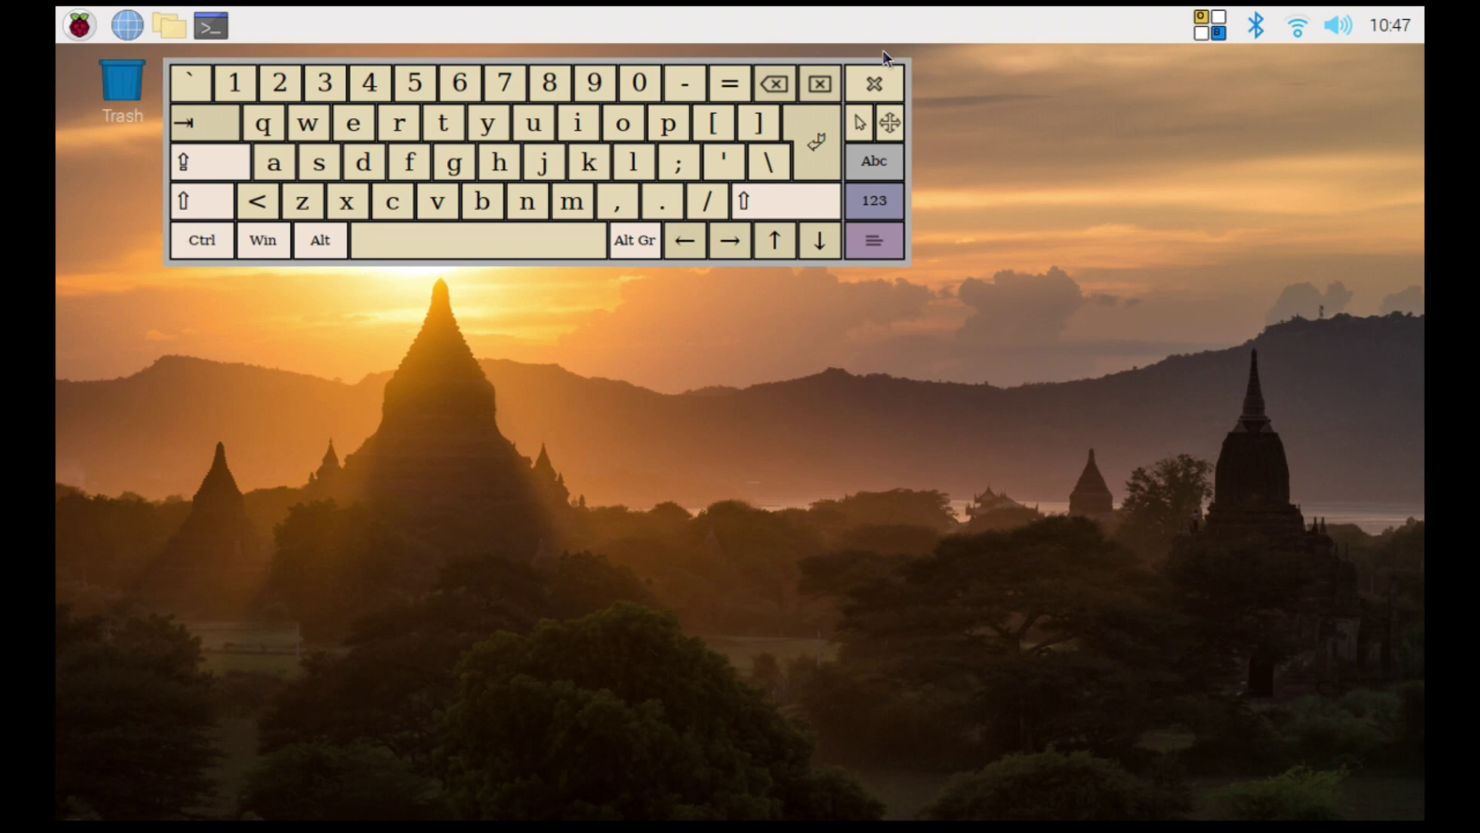
Open Onboard Settings from the Preferences menu.
{"action": "left_click", "coordinate": [89, 24]}
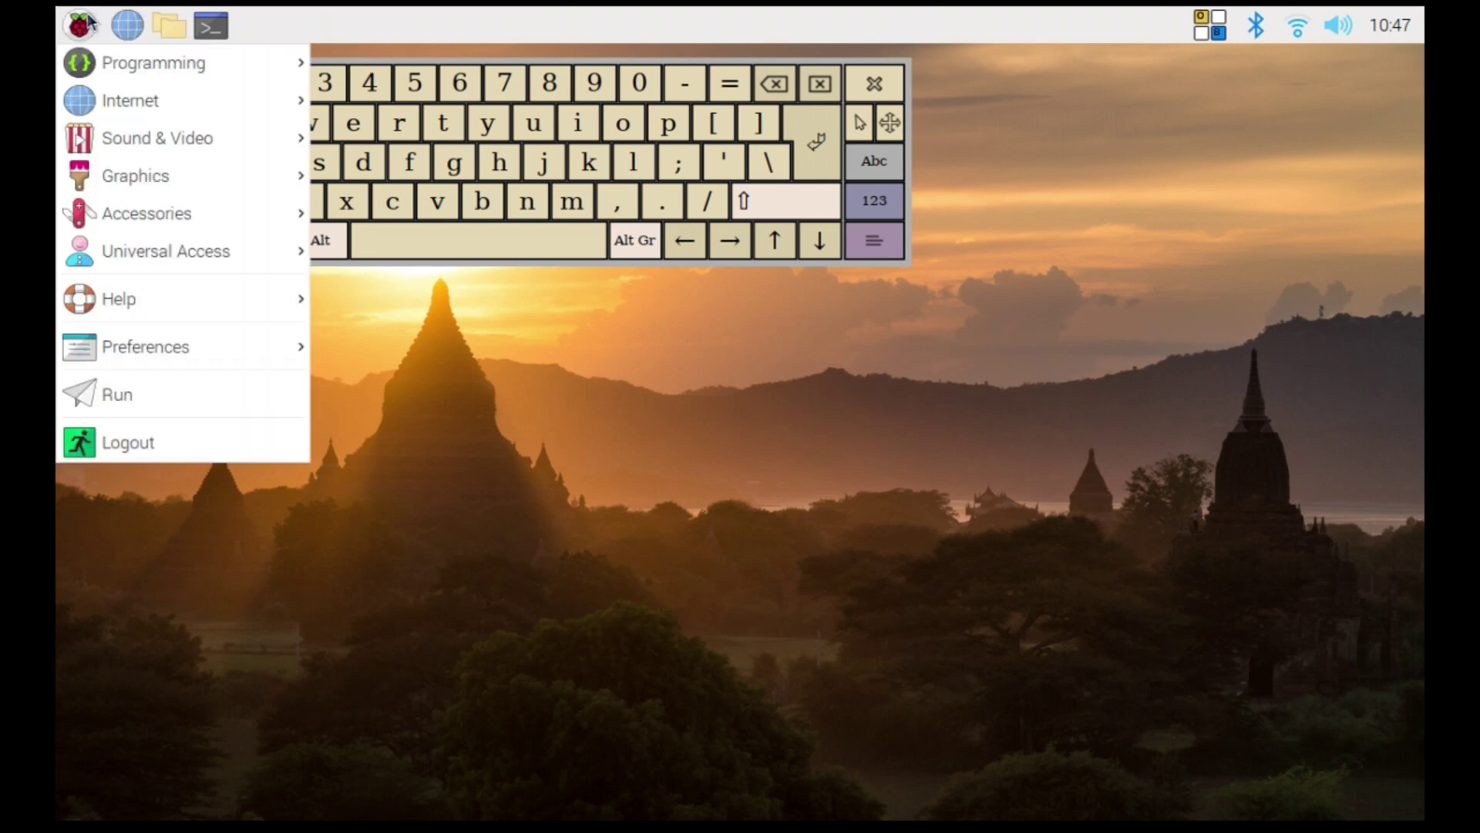
{"action": "mouse_move", "coordinate": [206, 300]}
{"action": "mouse_move", "coordinate": [237, 341]}
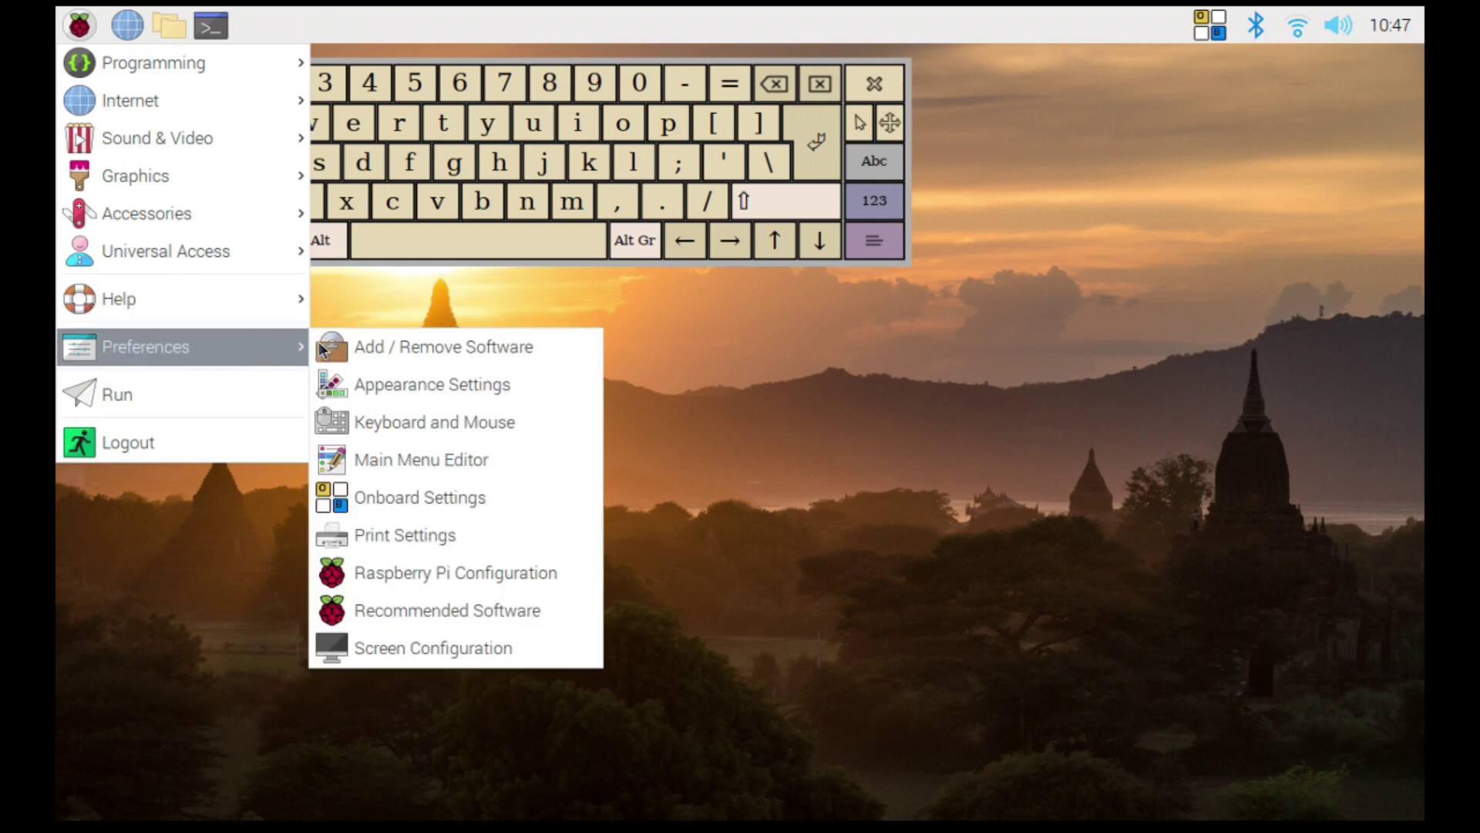
{"action": "left_click", "coordinate": [470, 499]}
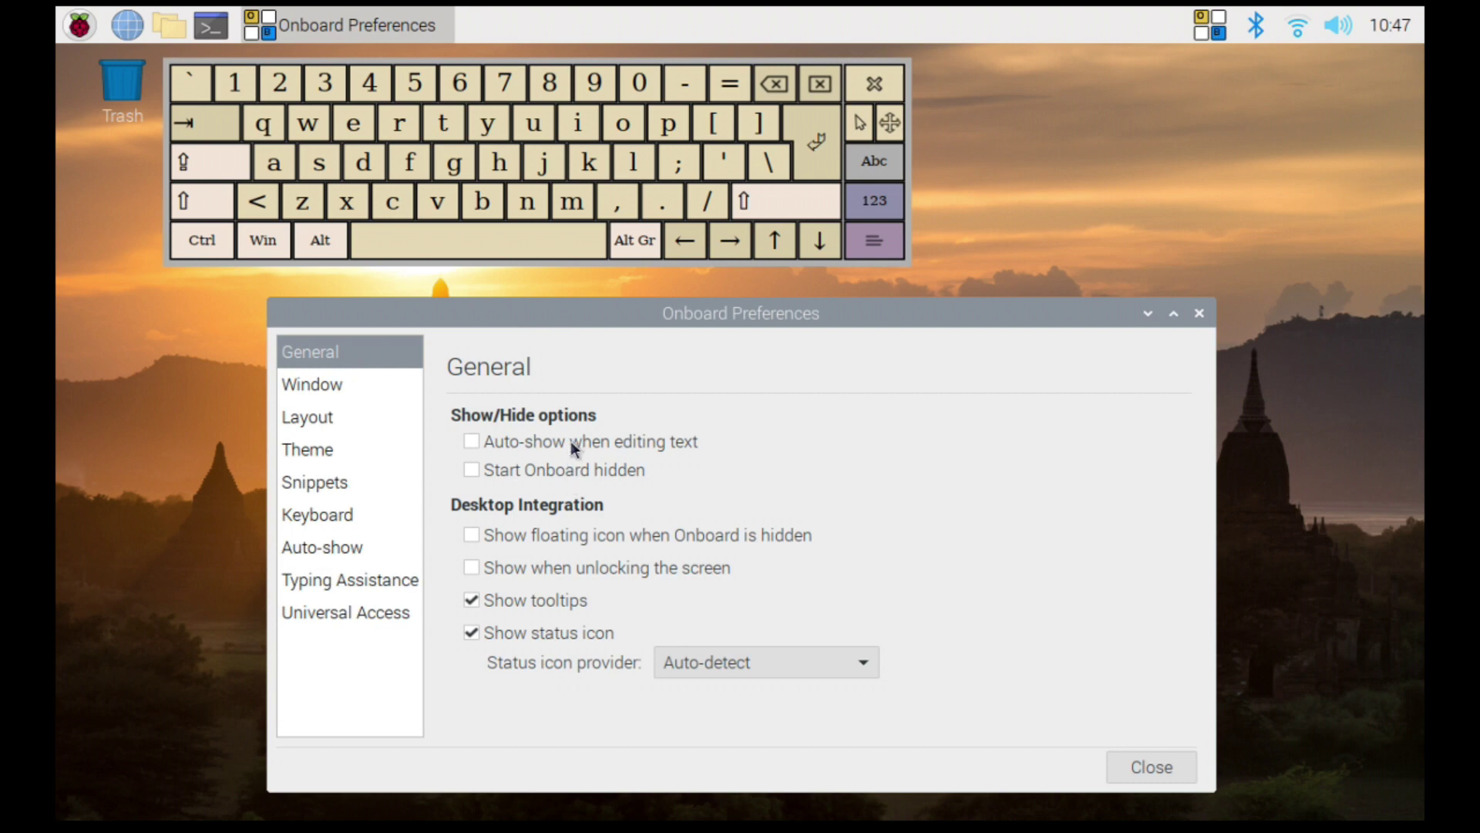
Turn on auto-show when editing text, accept enabling accessibility, and dock Onboard to the screen edge.
{"action": "left_click", "coordinate": [570, 441]}
{"action": "left_click_drag", "start_coordinate": [725, 312], "coordinate": [734, 262]}
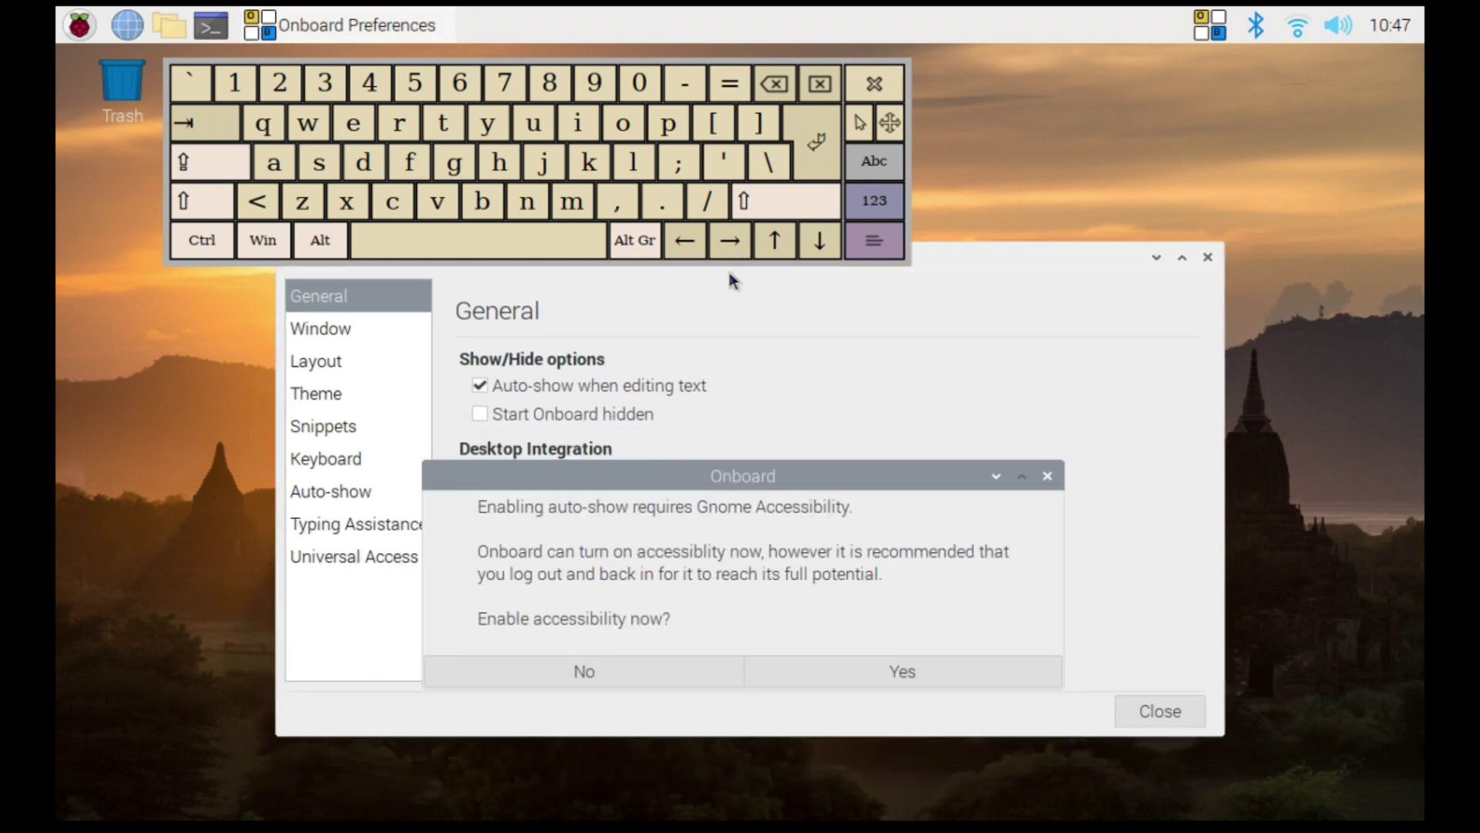
{"action": "left_click", "coordinate": [960, 670]}
{"action": "left_click", "coordinate": [359, 330]}
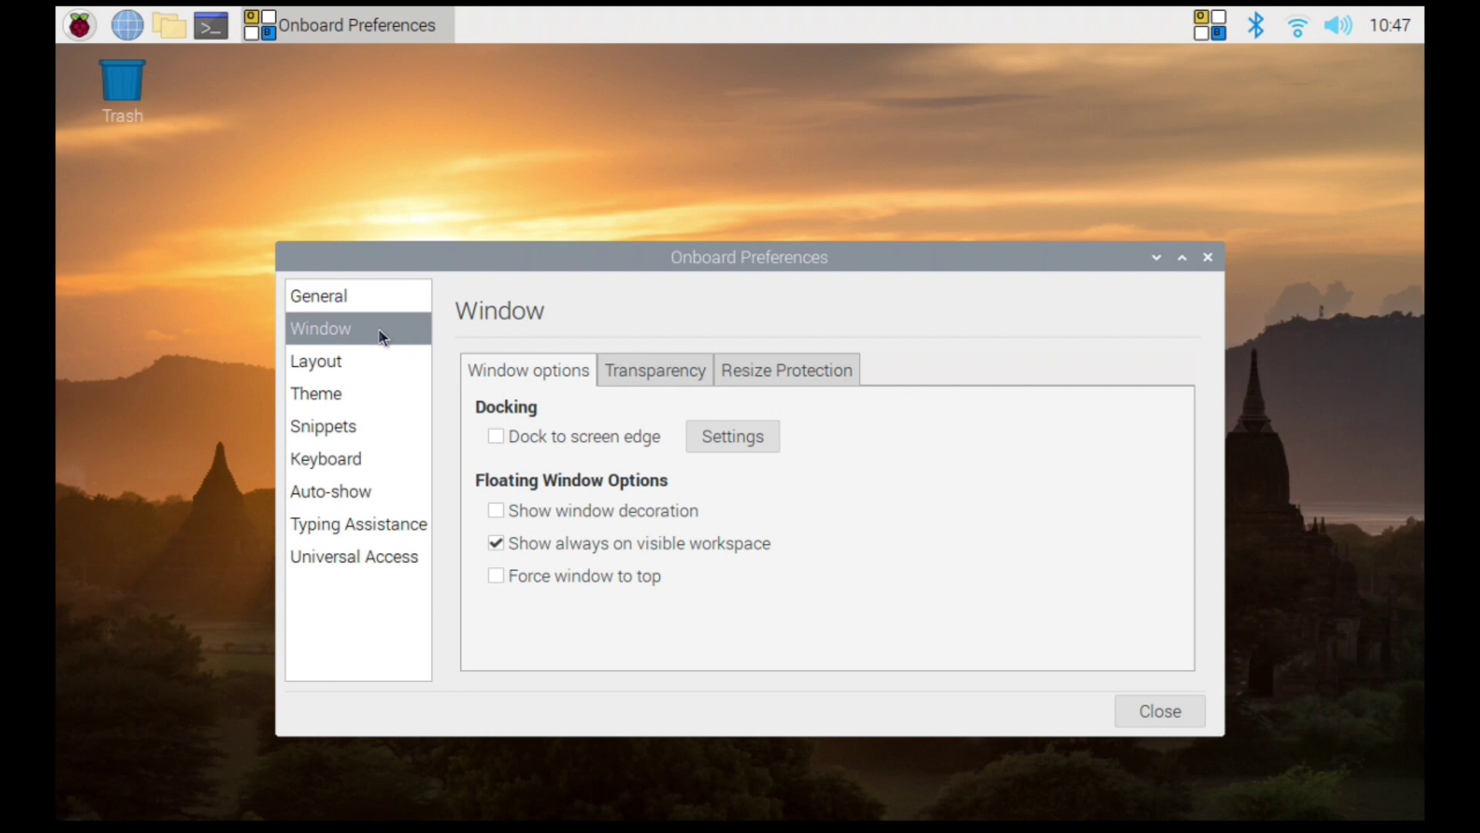
{"action": "left_click", "coordinate": [616, 439]}
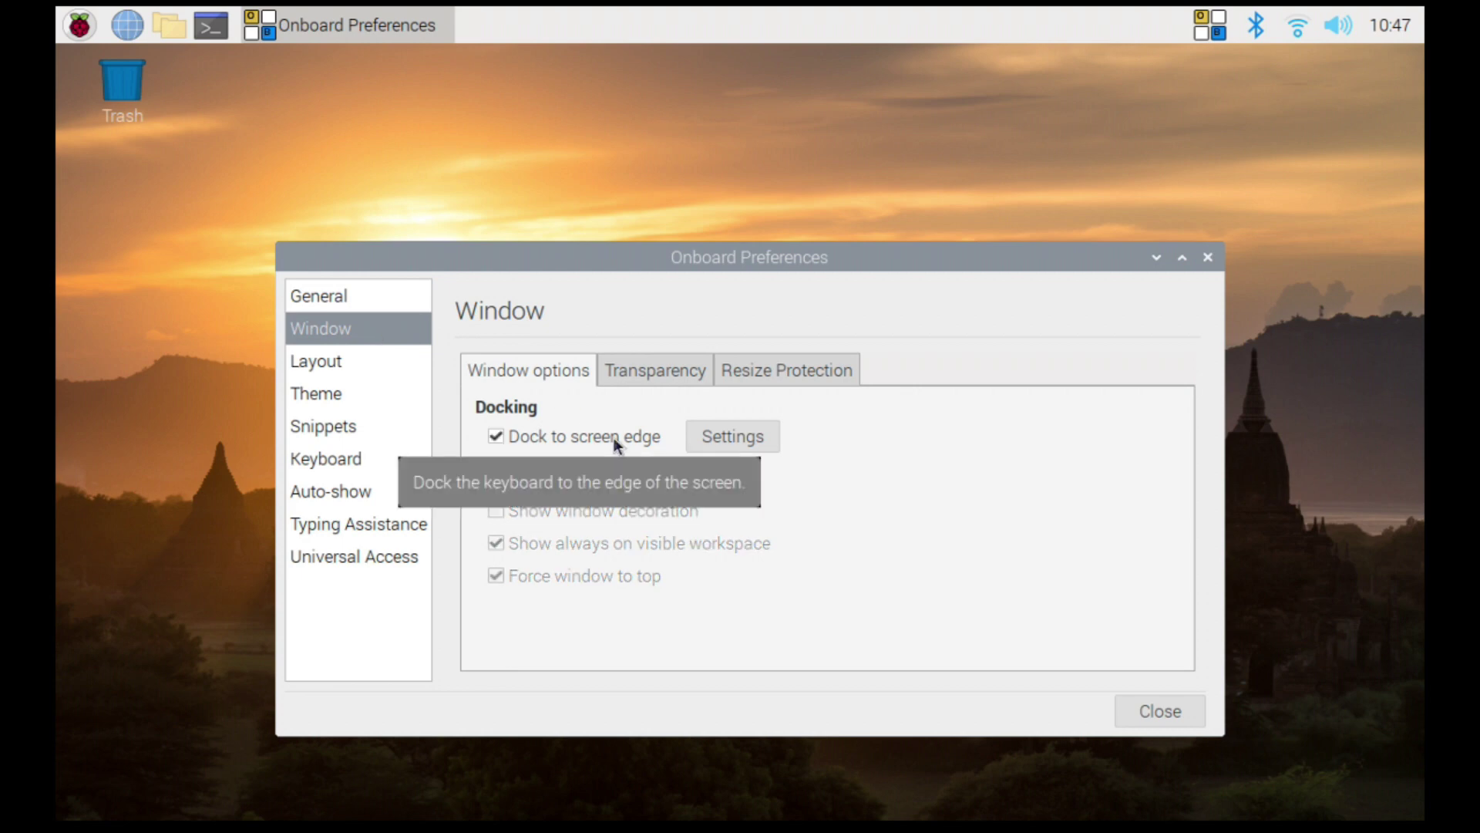
Choose the Small keyboard layout and DarkRoom theme, then close the Onboard preferences.
{"action": "left_click", "coordinate": [323, 361]}
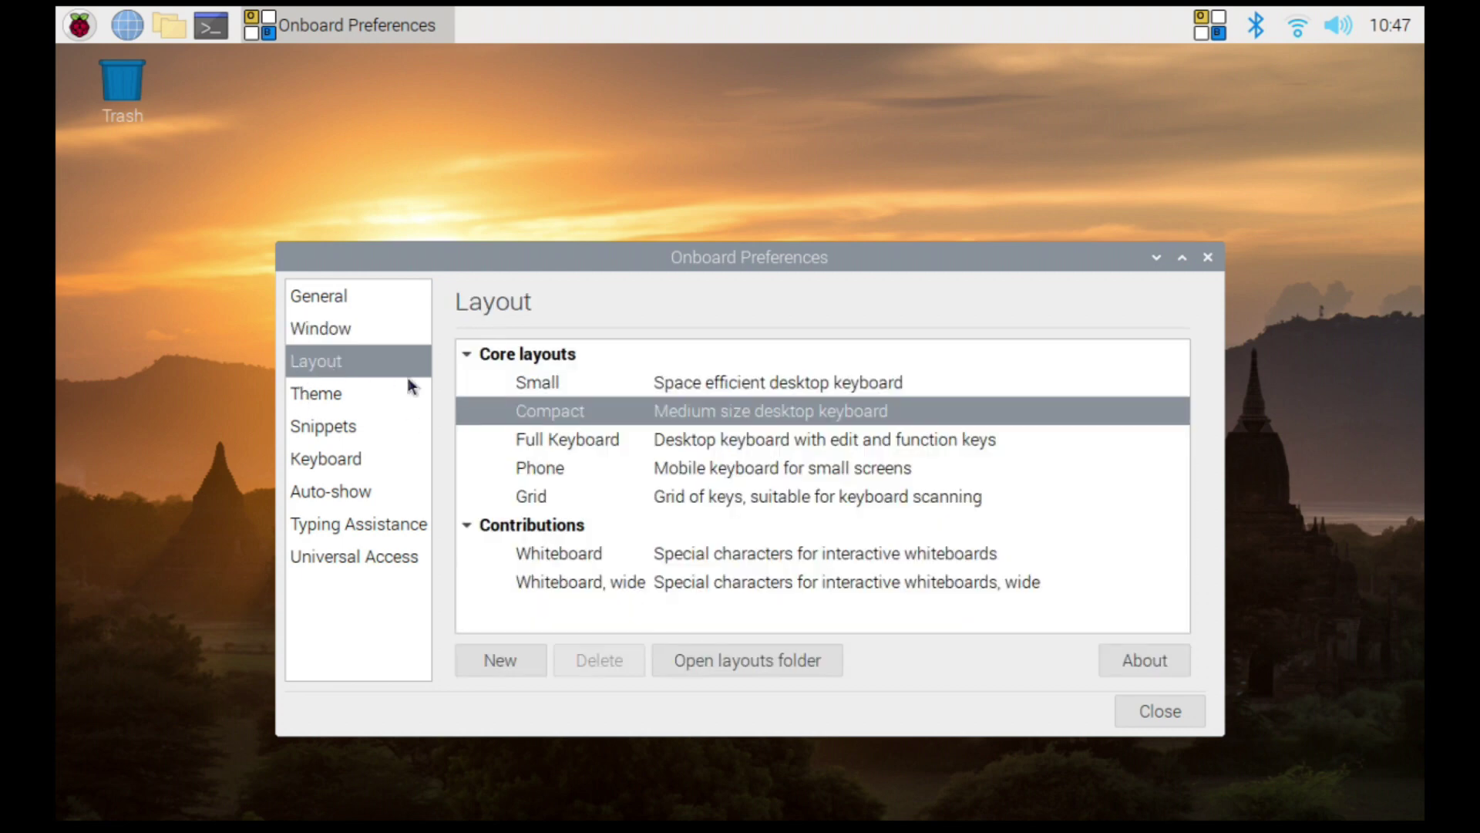
{"action": "left_click", "coordinate": [555, 385]}
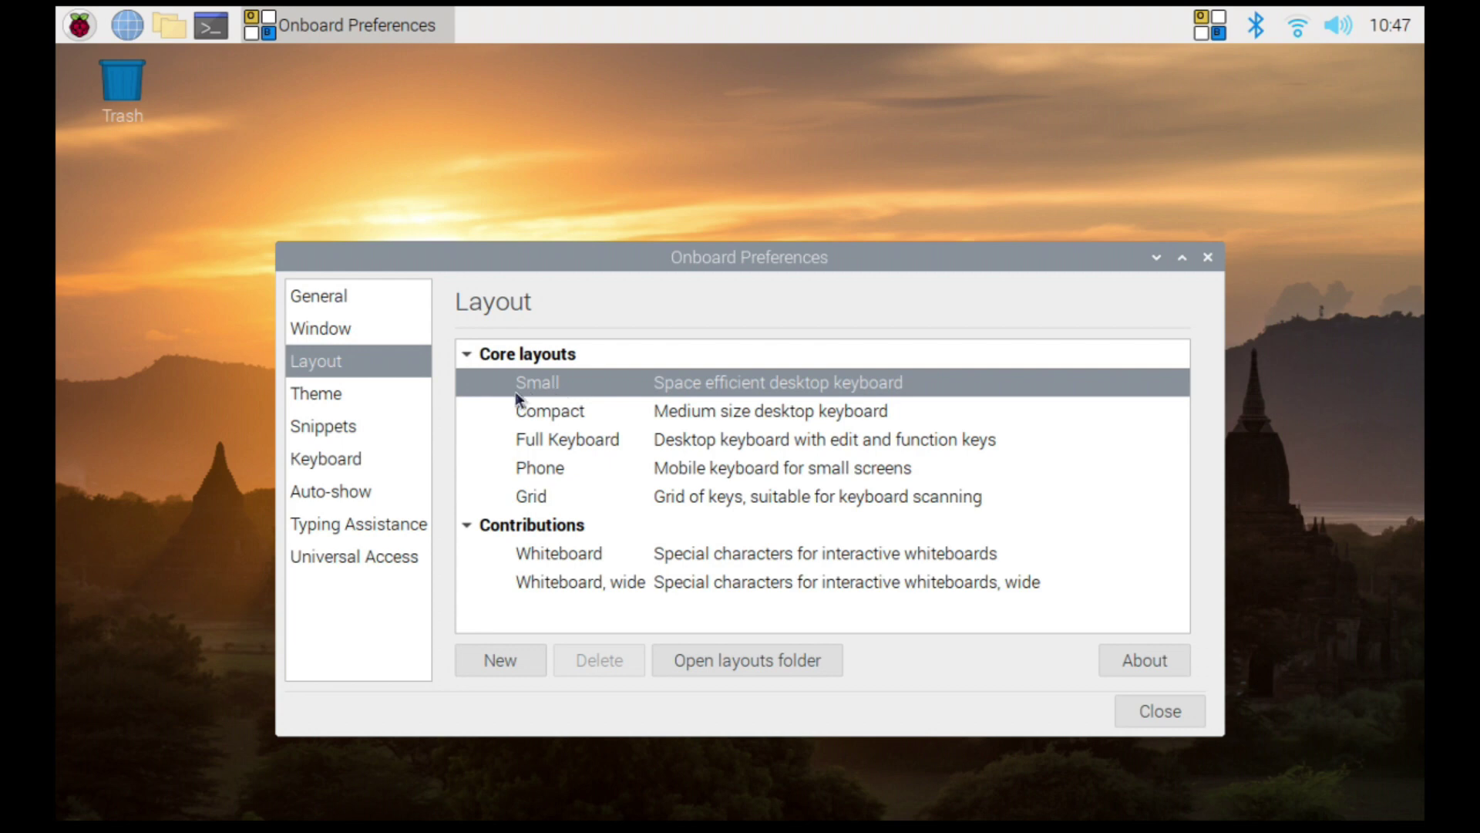
{"action": "left_click", "coordinate": [346, 394]}
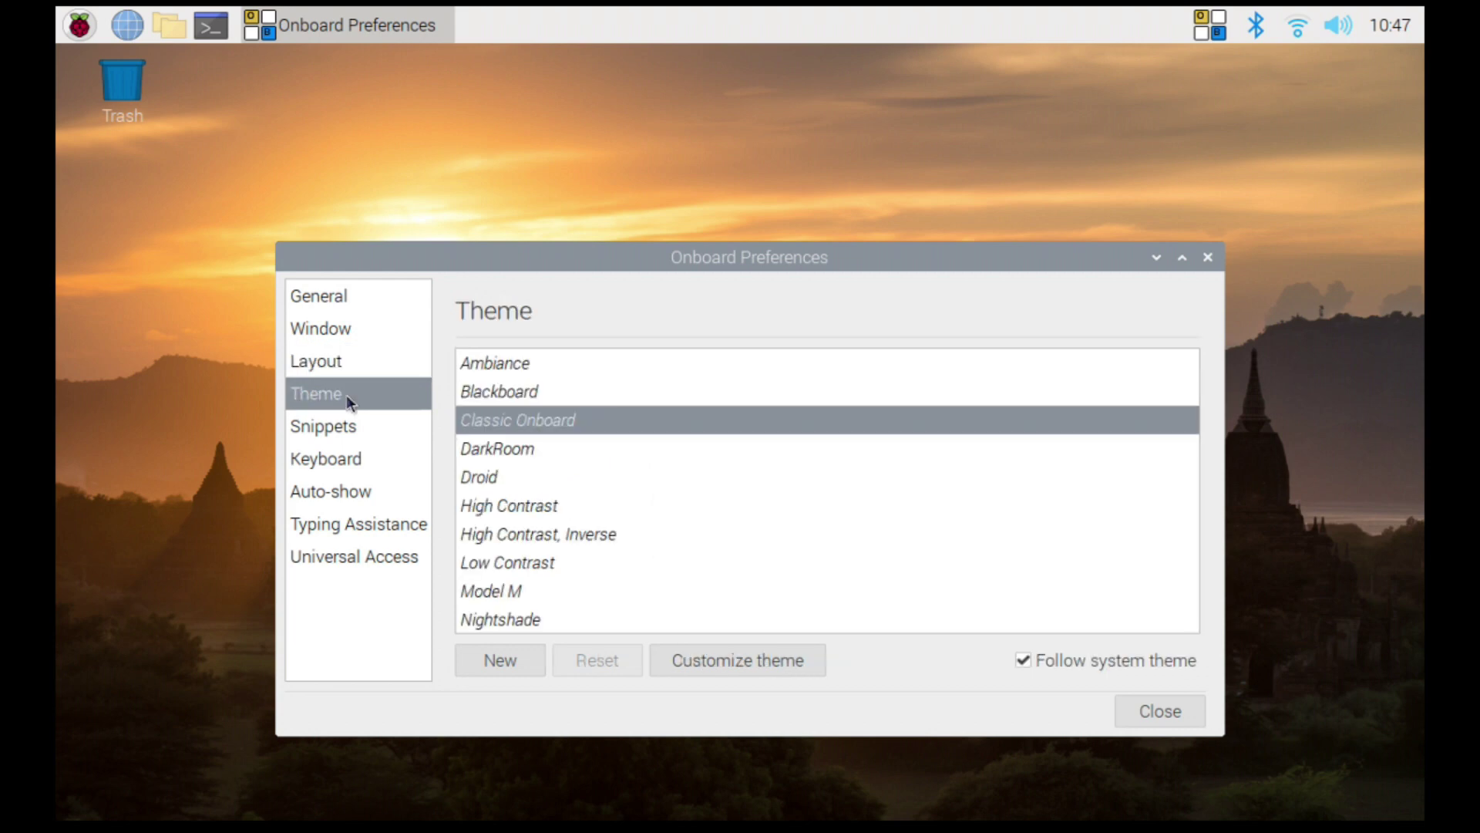
{"action": "double_click", "coordinate": [511, 449]}
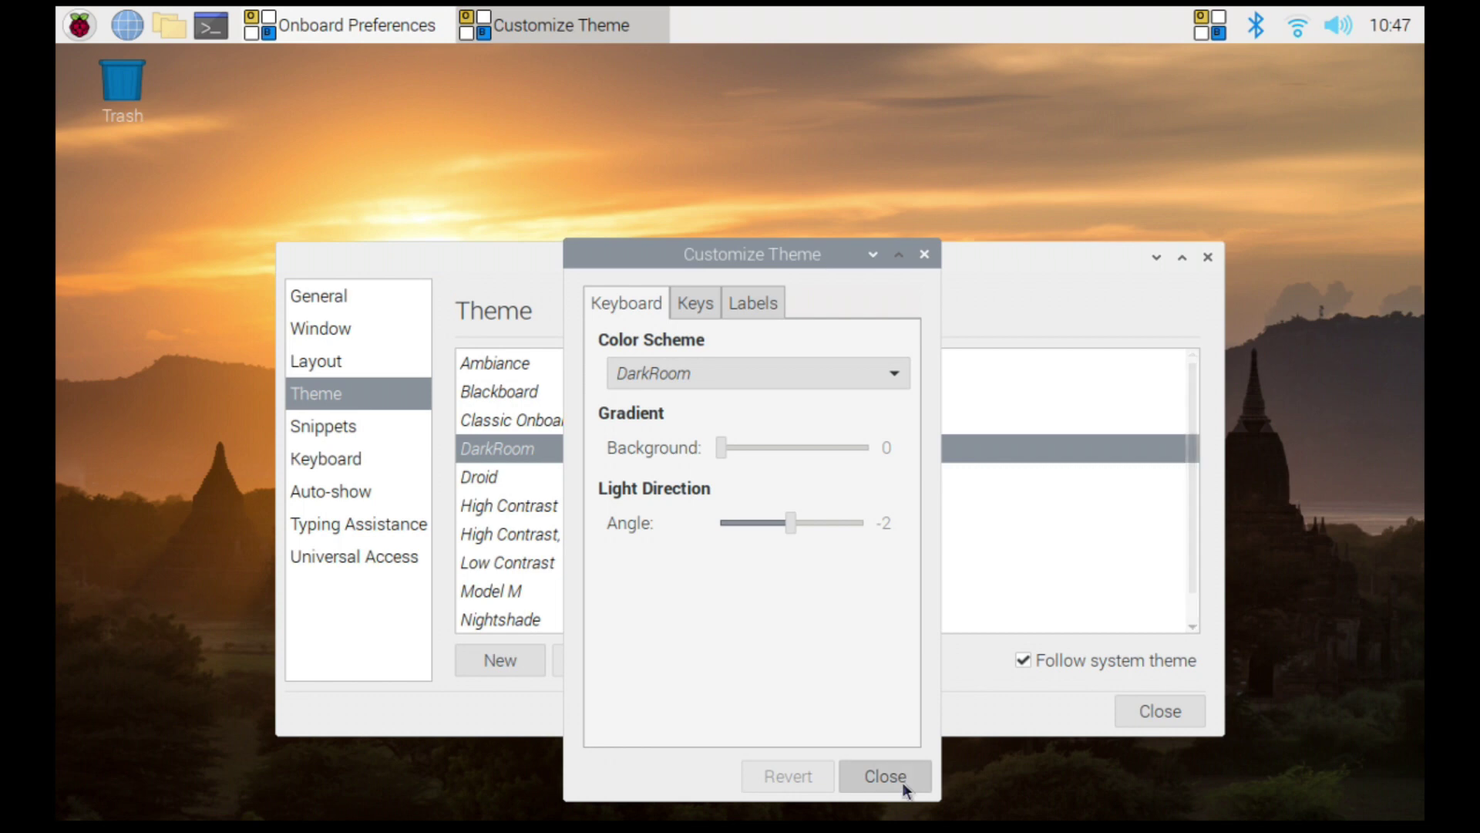
{"action": "left_click", "coordinate": [903, 781]}
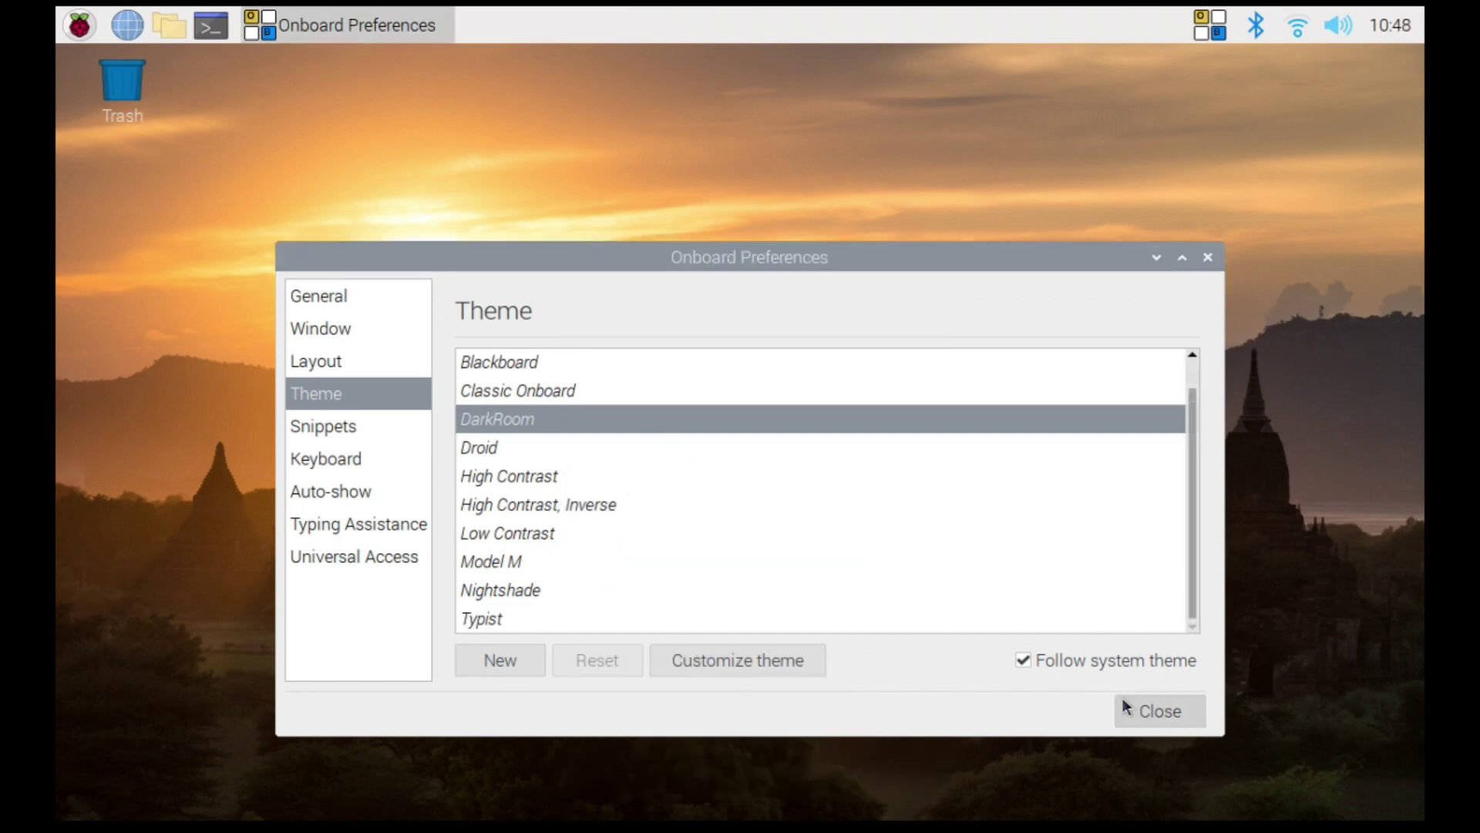
{"action": "left_click", "coordinate": [1141, 706]}
Relaunch the Onboard on-screen keyboard from Universal Access.
{"action": "left_click", "coordinate": [80, 26]}
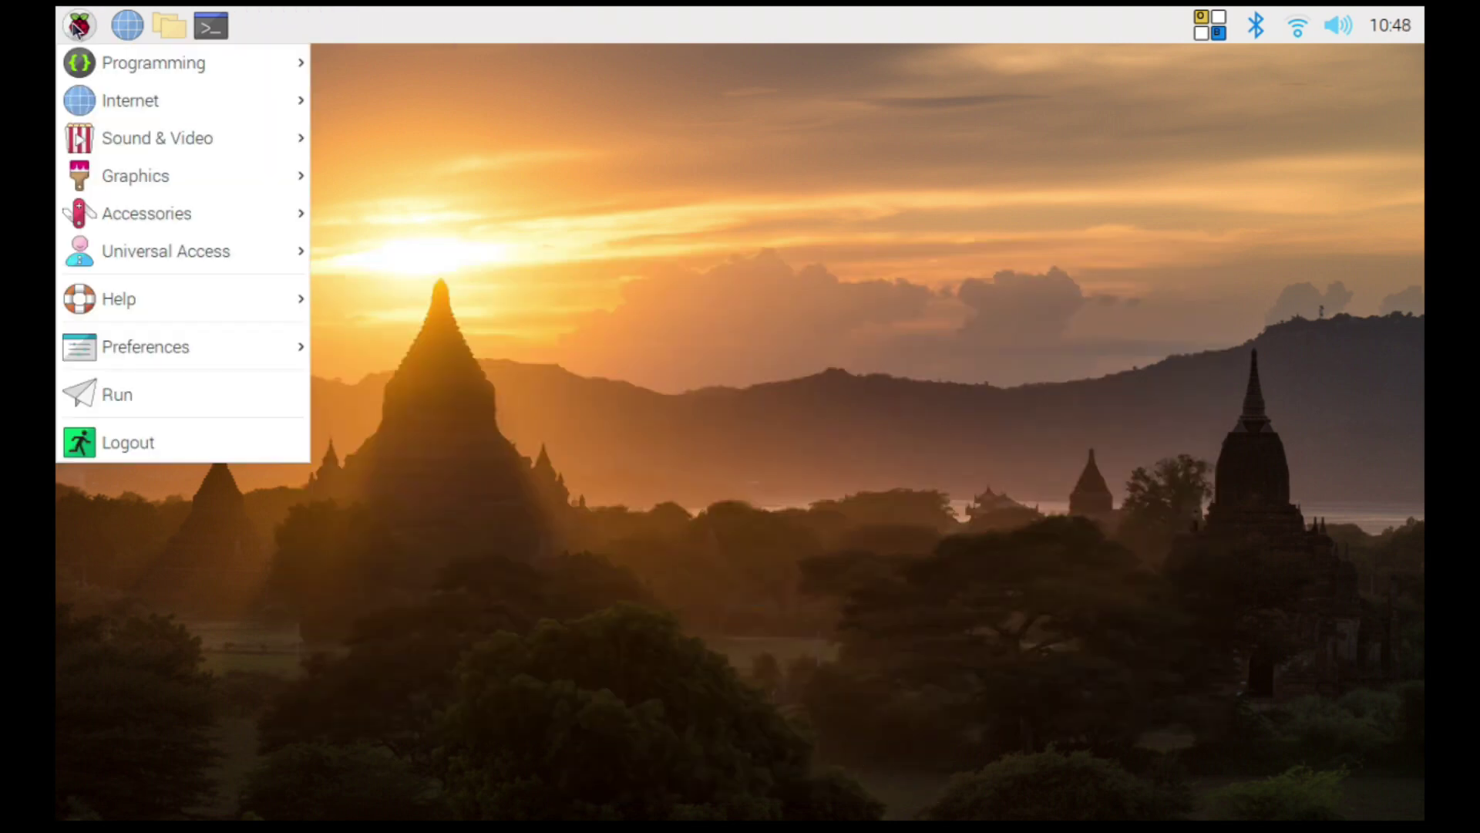
{"action": "mouse_move", "coordinate": [214, 241]}
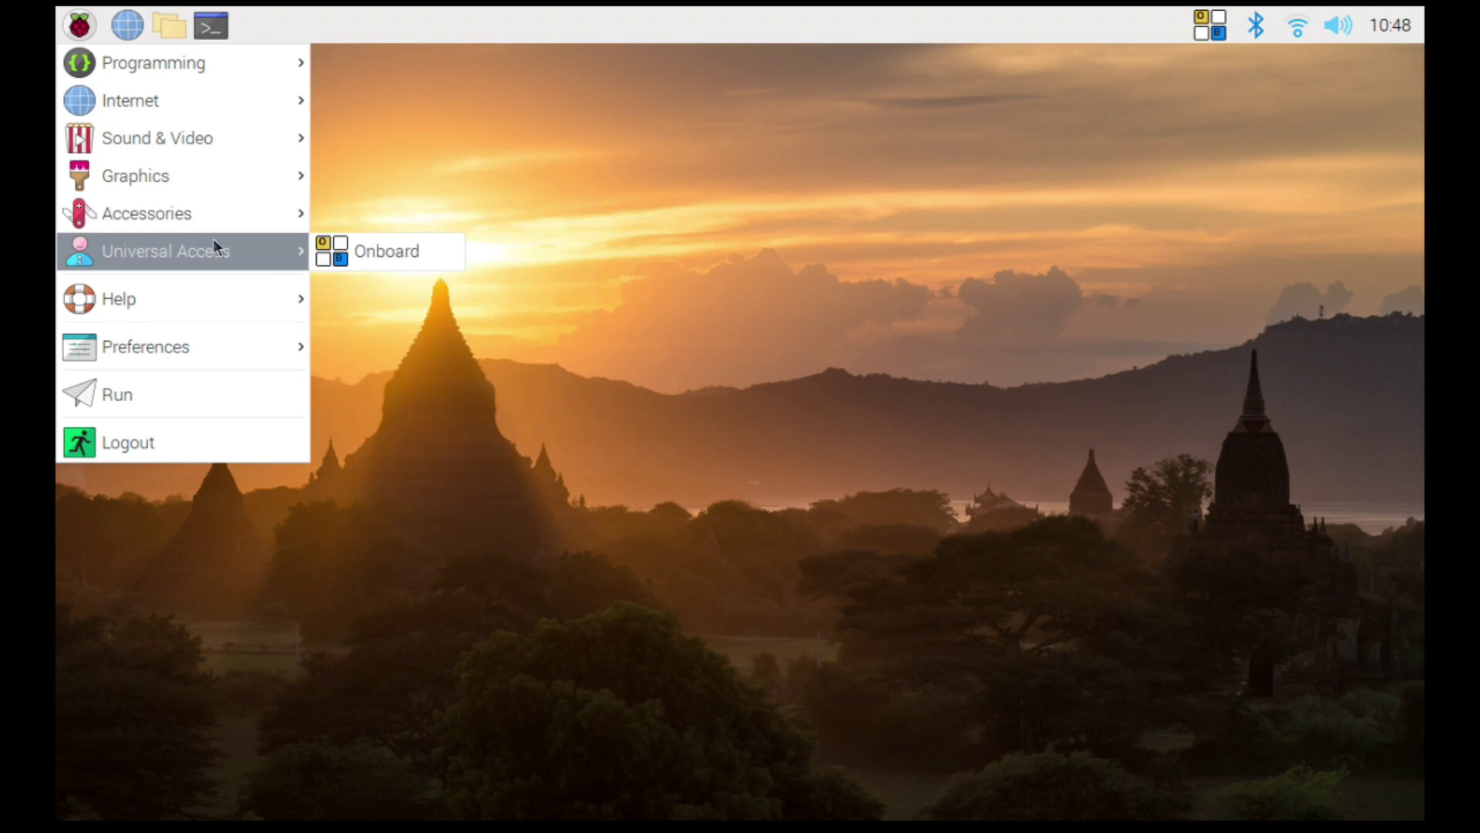
{"action": "left_click", "coordinate": [375, 251]}
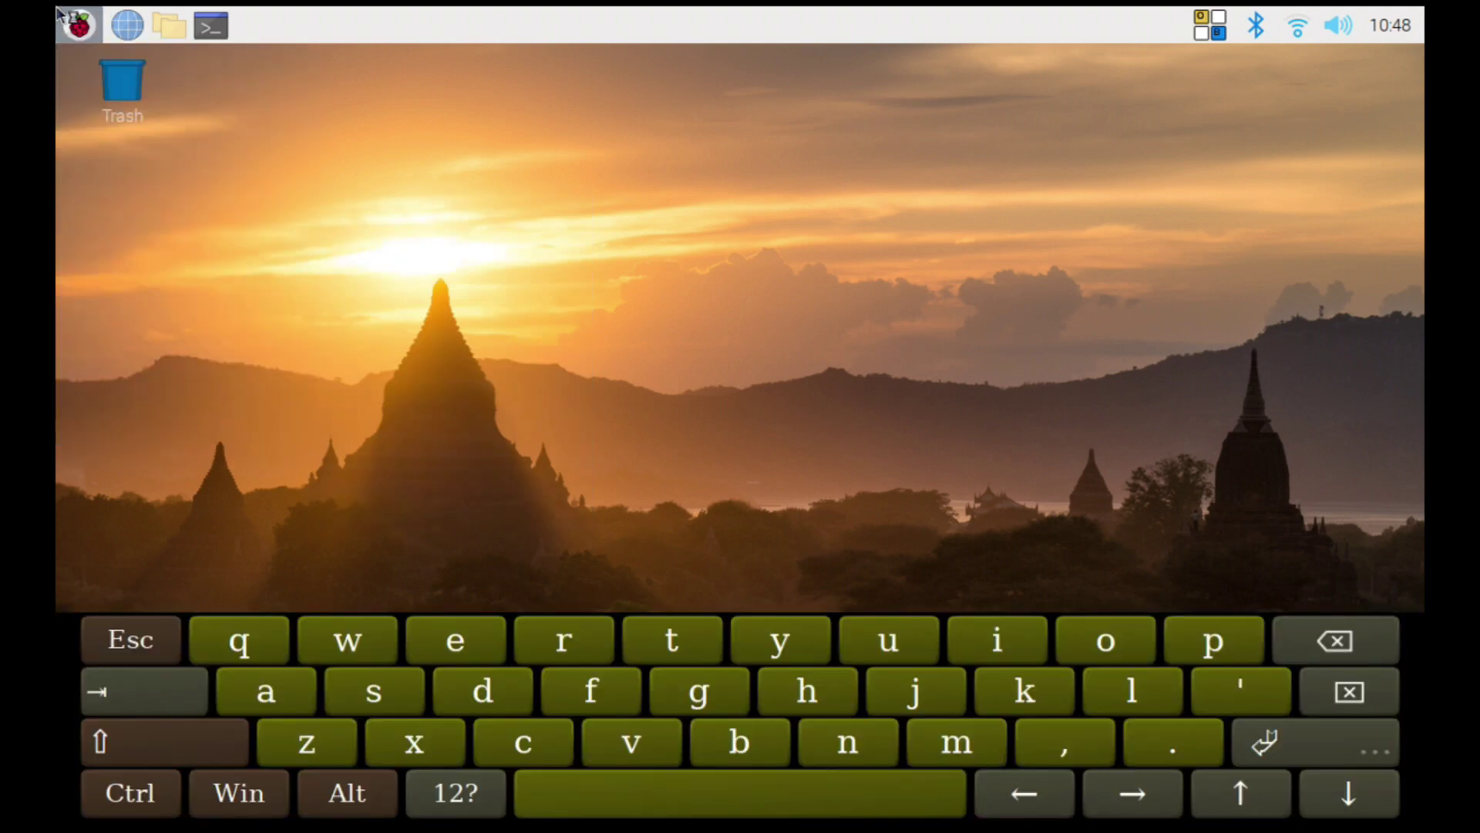
Open a terminal and type 'test' at the prompt using the on-screen keys.
{"action": "left_click", "coordinate": [210, 25]}
{"action": "left_click", "coordinate": [626, 638]}
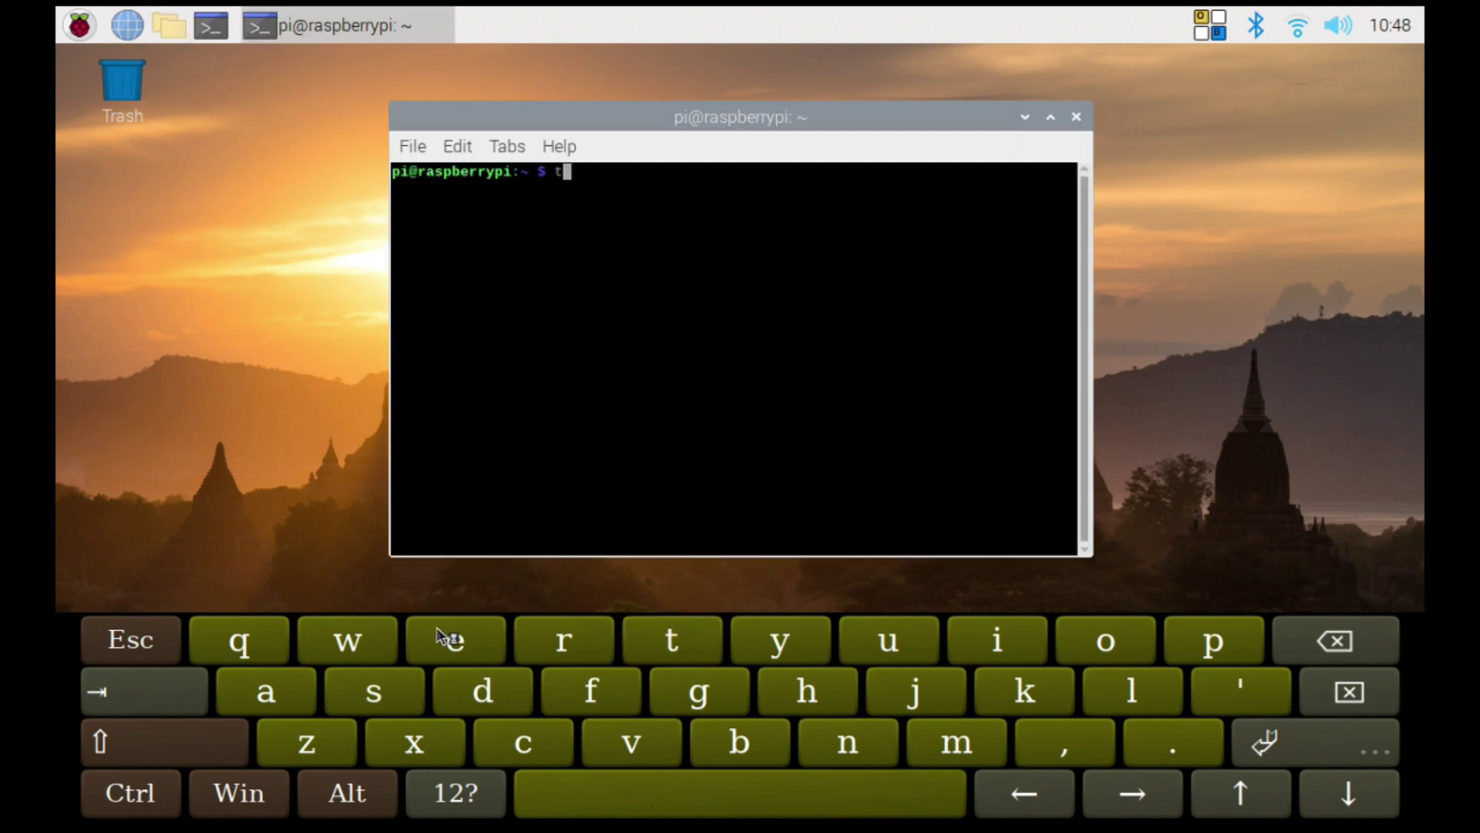
{"action": "left_click", "coordinate": [448, 639]}
{"action": "left_click", "coordinate": [385, 688]}
{"action": "left_click", "coordinate": [682, 640]}
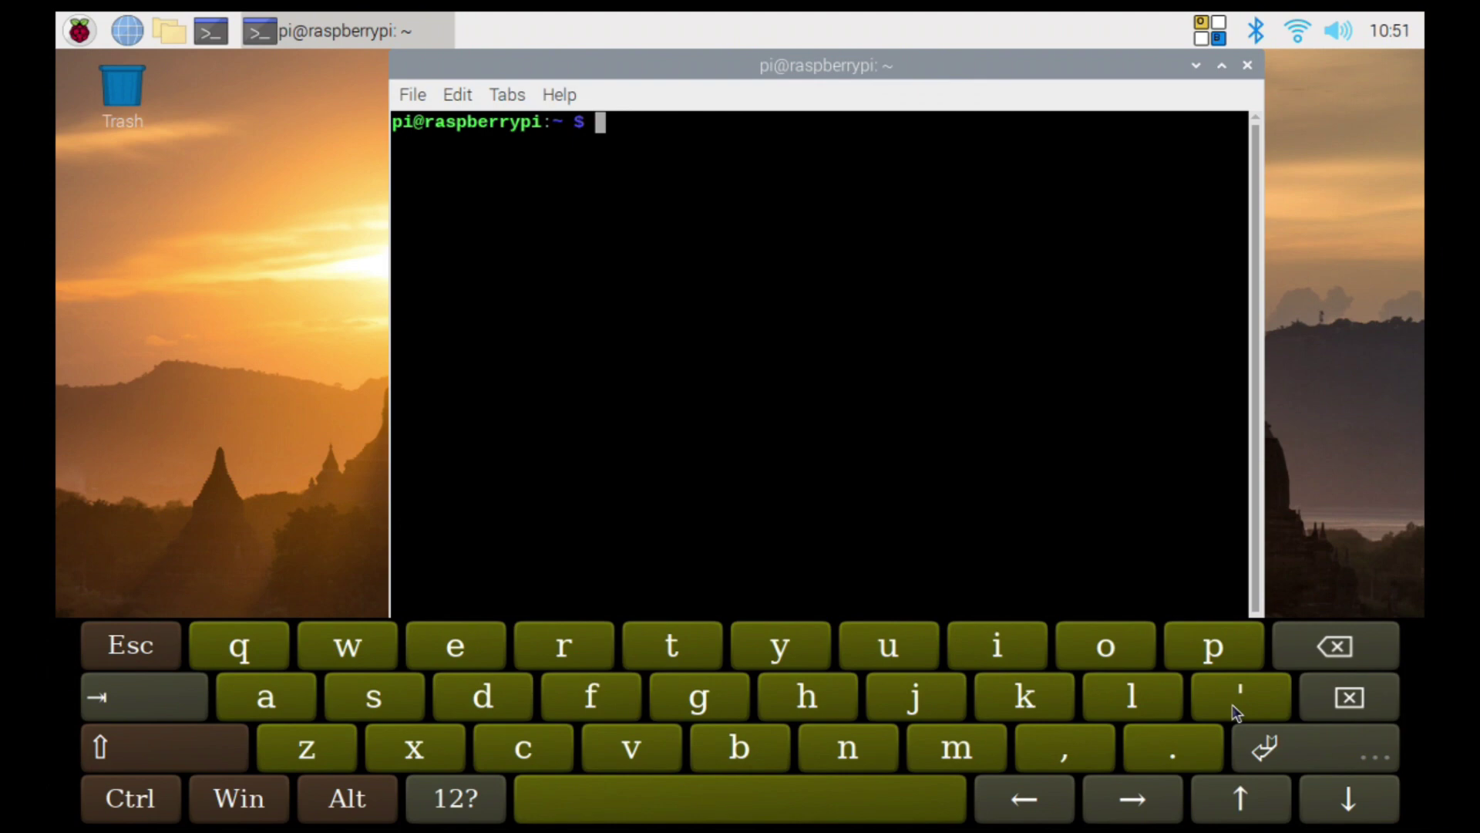
Install the build tools and libevdev-dev with apt, confirming with y.
{"action": "type", "text": "sudo apt install build-essential libevdev2 libevdev-dev"}
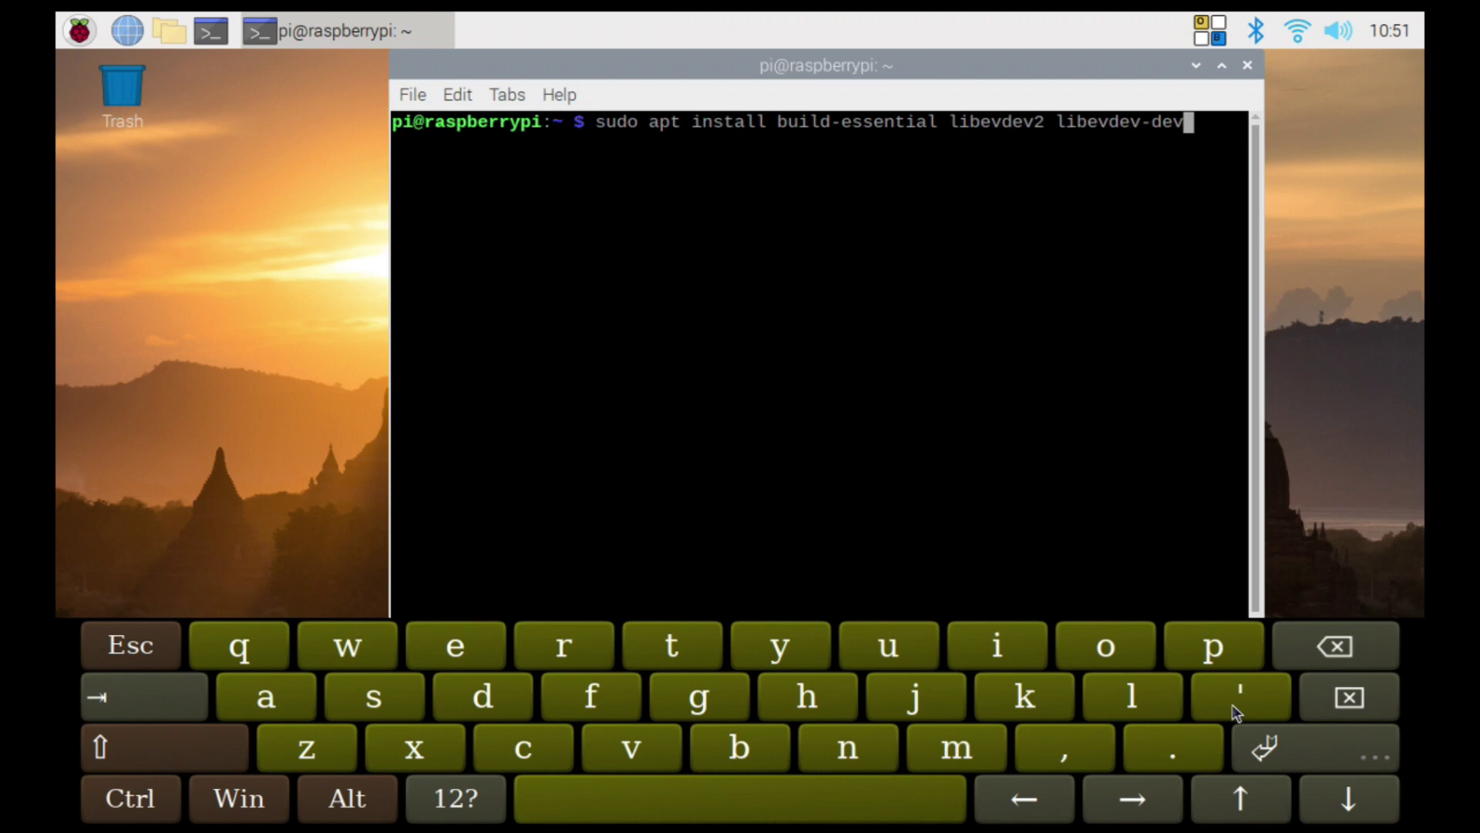
{"action": "key", "text": "Return"}
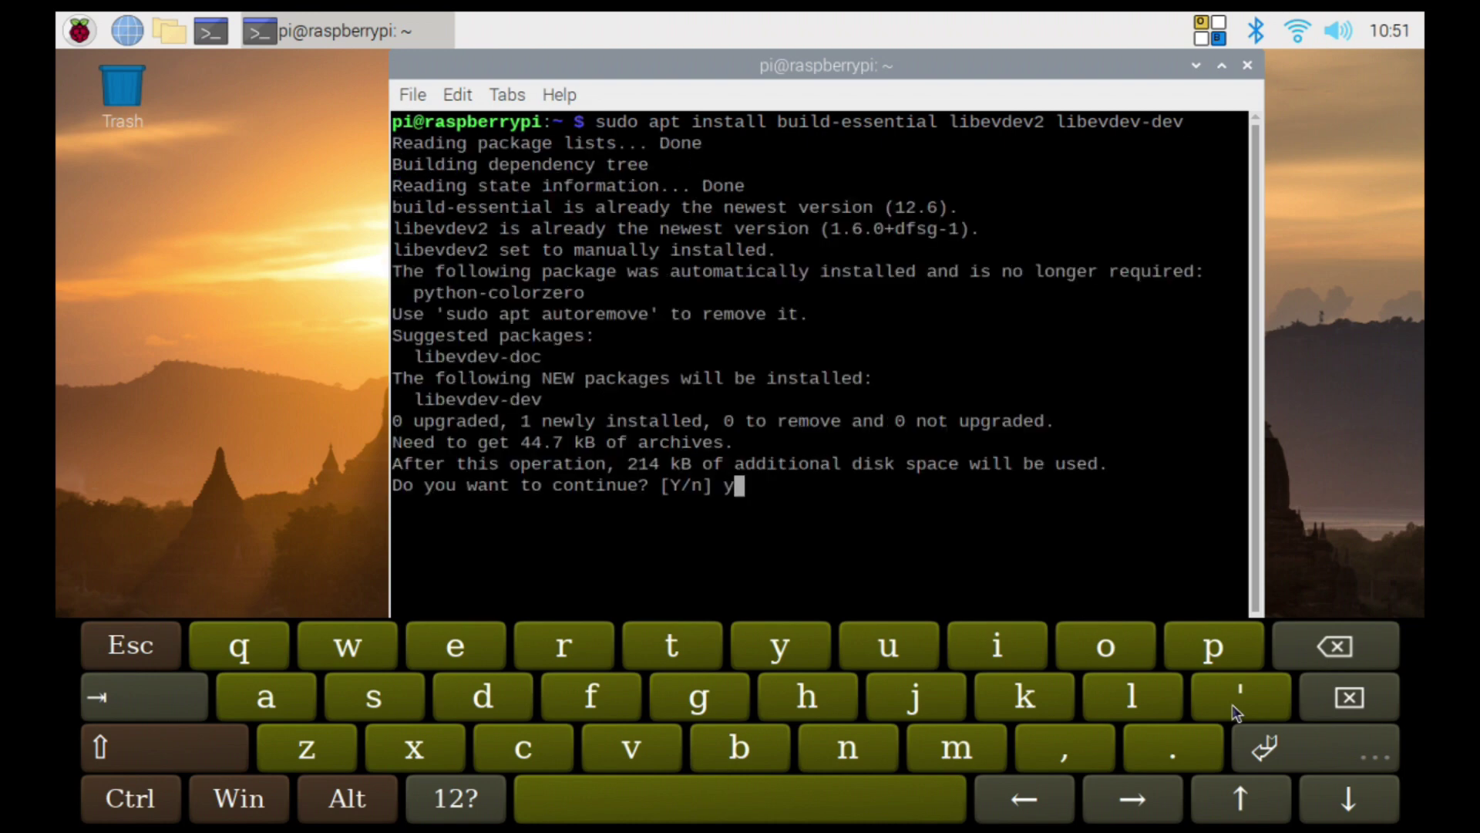
{"action": "type", "text": "y"}
{"action": "key", "text": "Return"}
Clone the evdev-right-click-emulation repository, change into its folder, and list its files.
{"action": "type", "text": "git"}
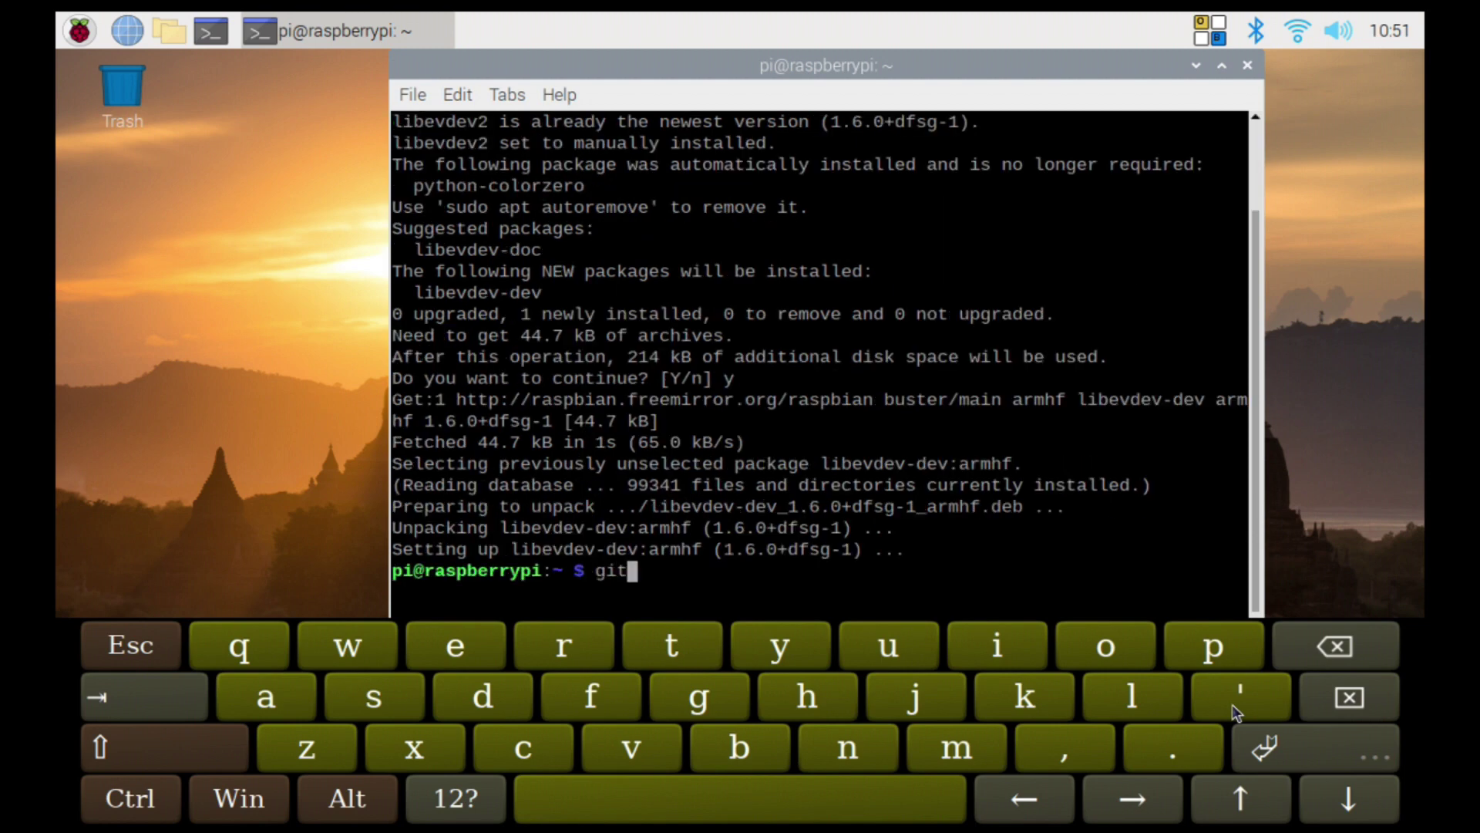
{"action": "type", "text": " clone 'https://git"}
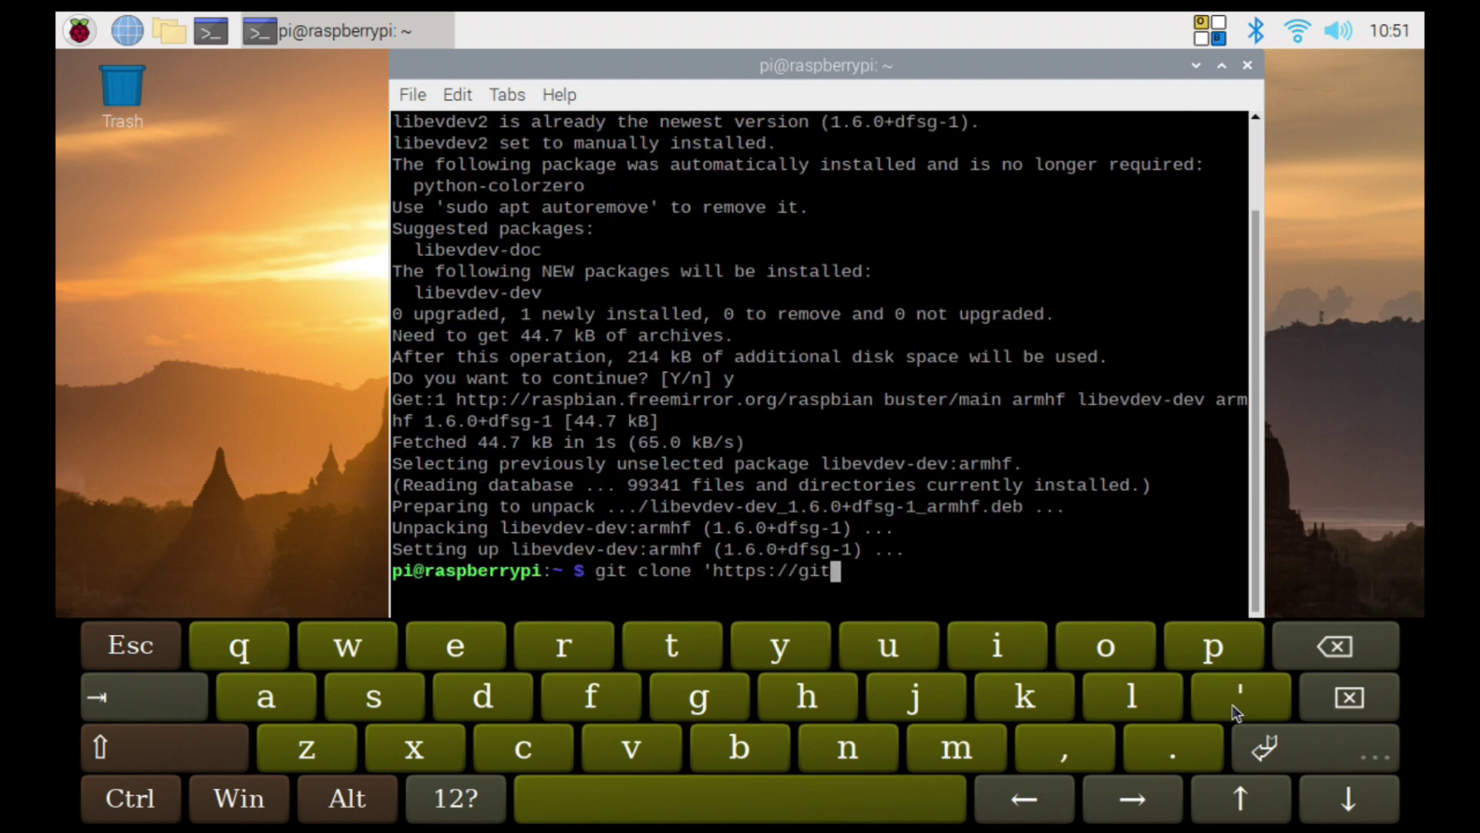
{"action": "type", "text": "hub.com/PeterCxy/evdev-rig"}
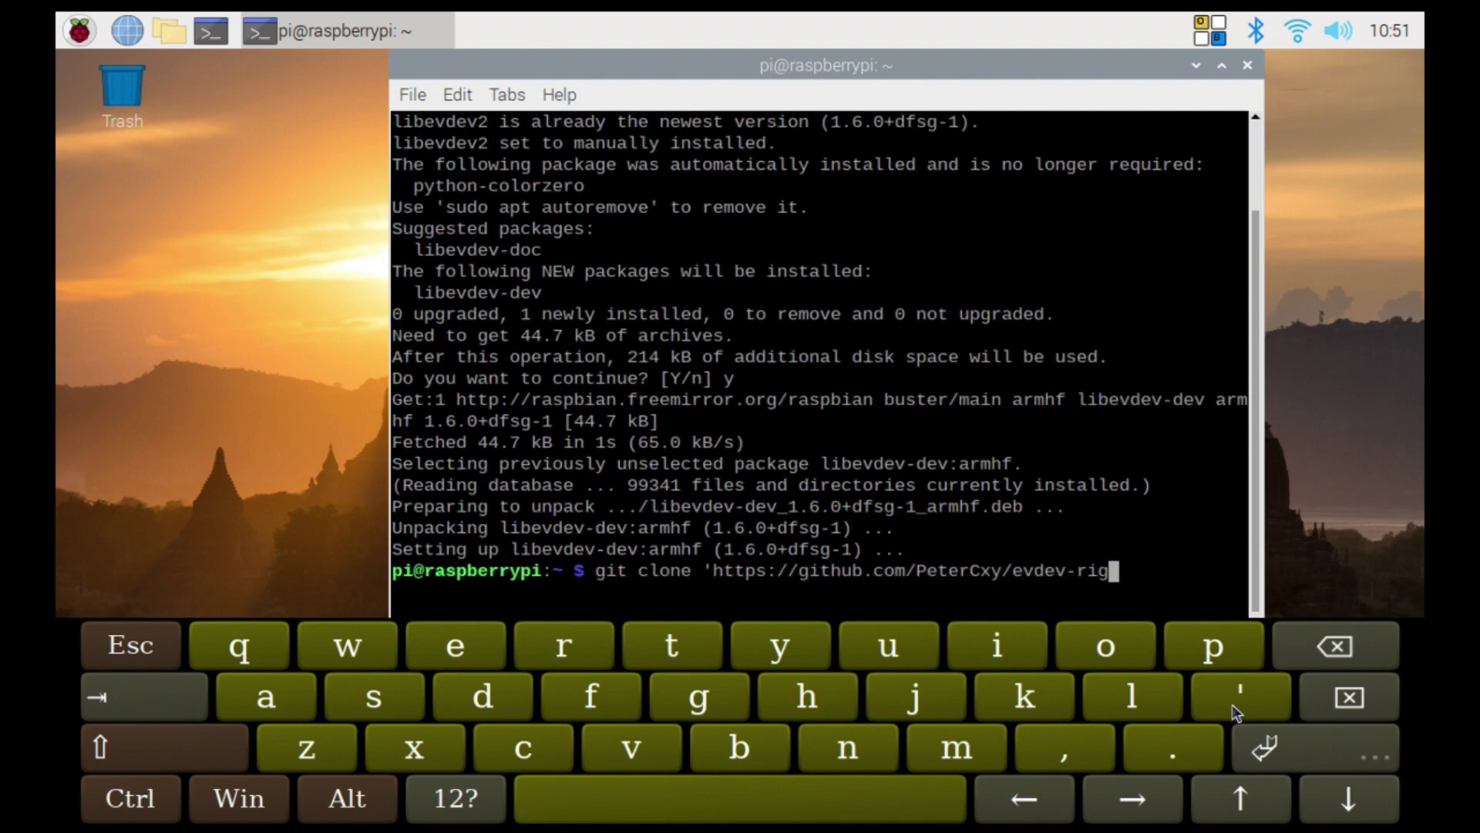
{"action": "type", "text": "ht-click-emulation.git'"}
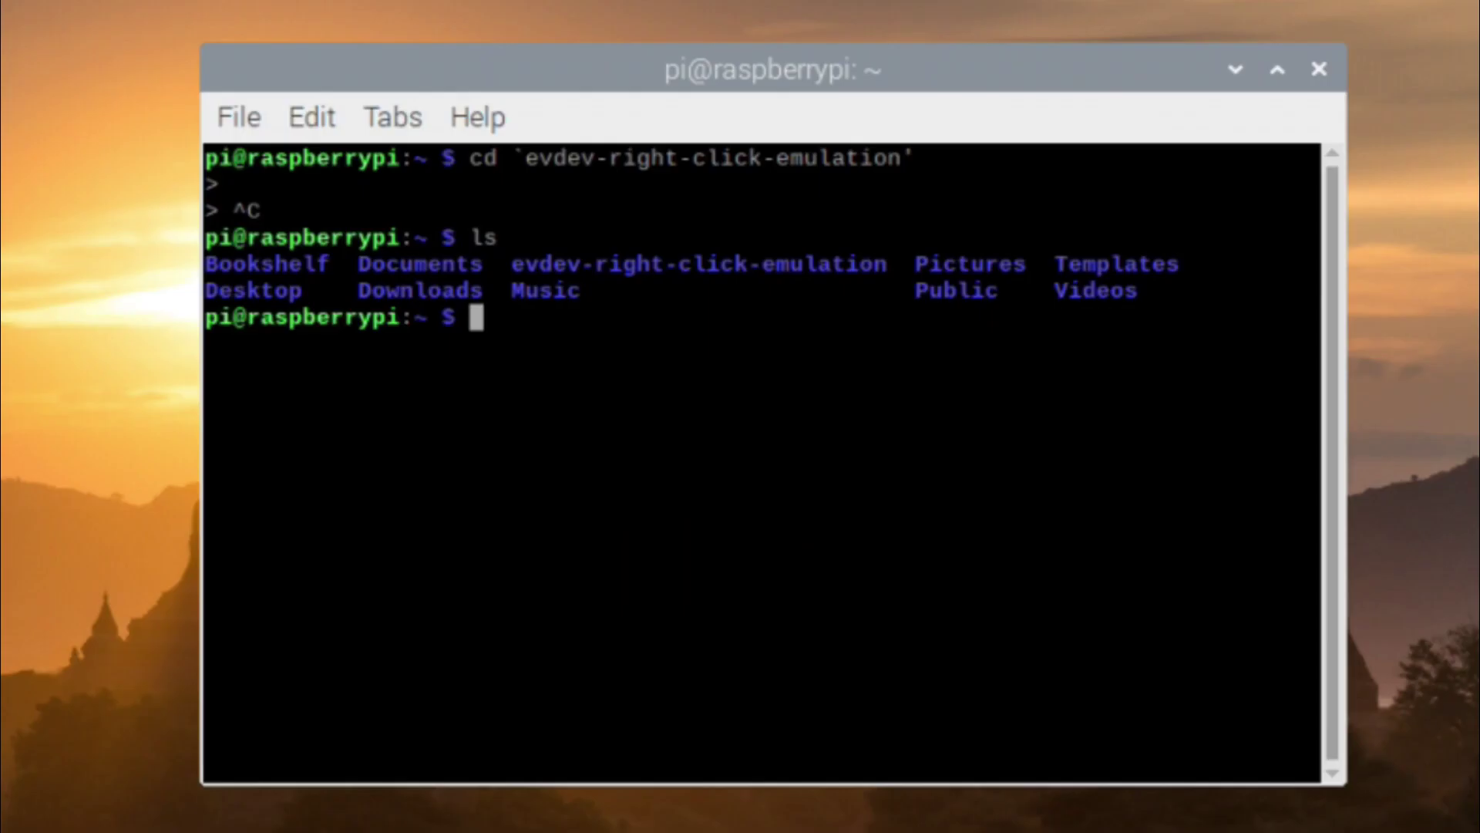
{"action": "type", "text": "cd evd"}
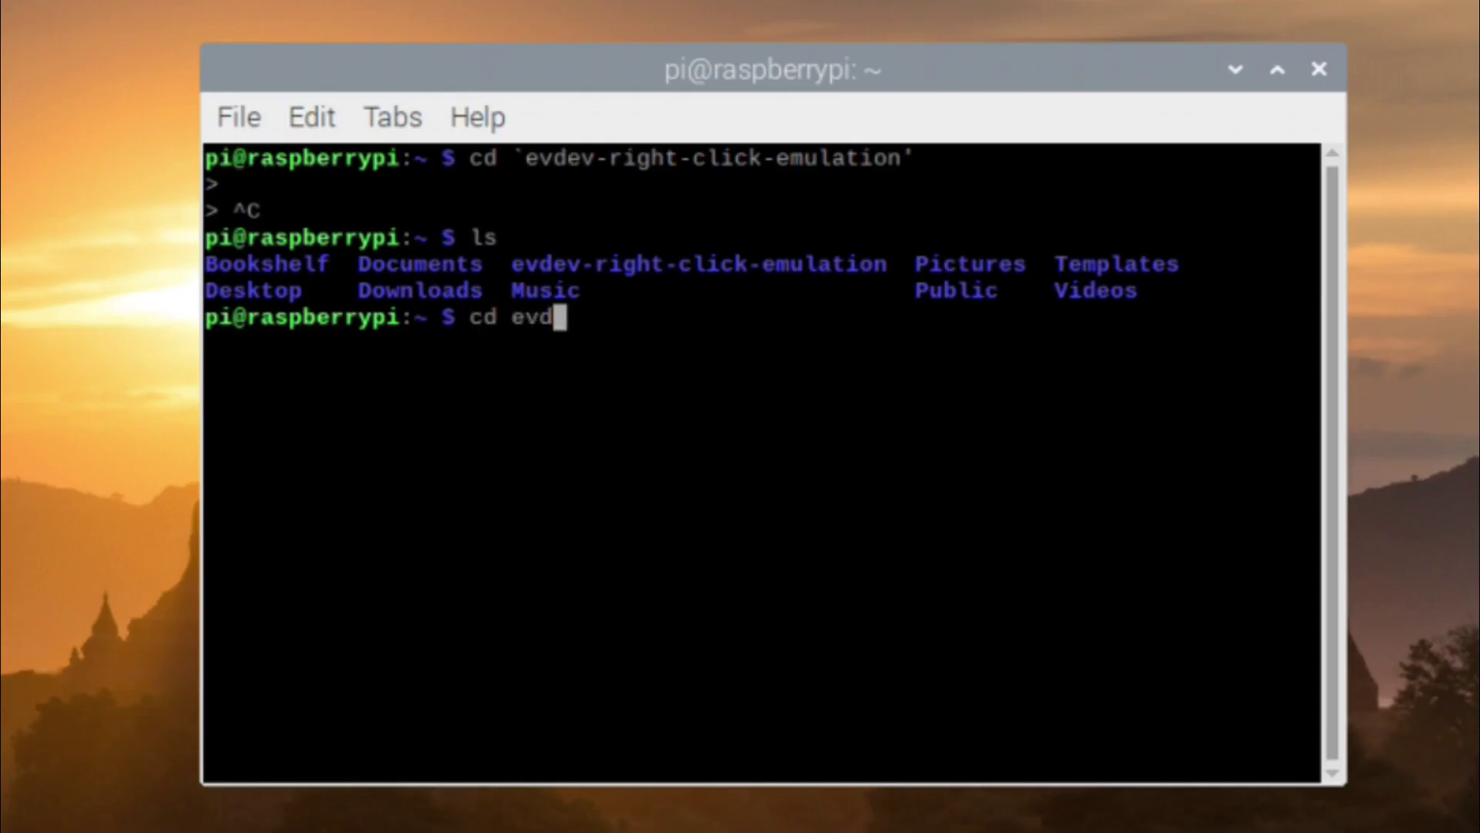
{"action": "type", "text": "ev"}
{"action": "key", "text": "Tab"}
{"action": "key", "text": "Return"}
{"action": "type", "text": "ls -"}
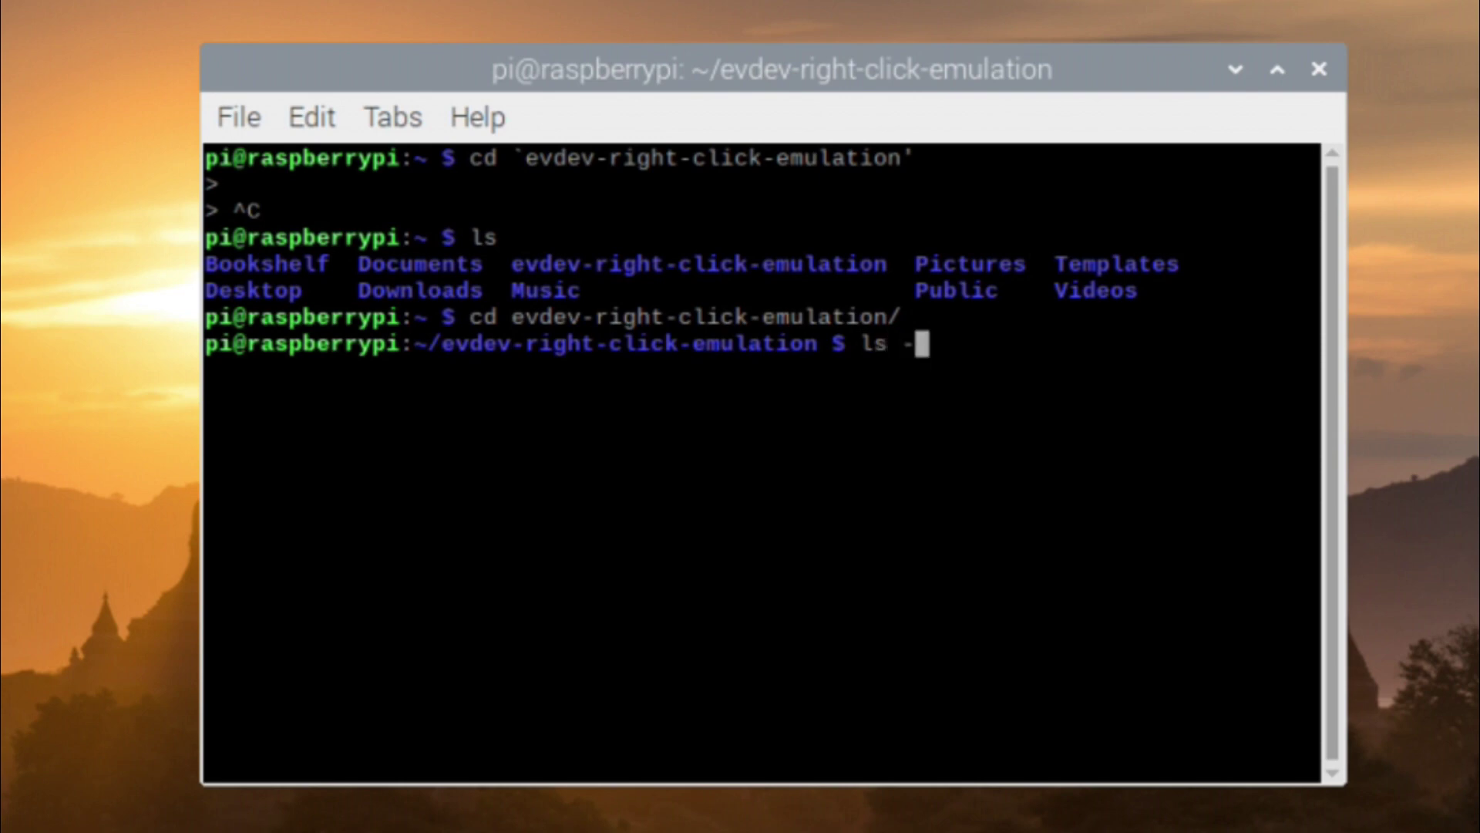
{"action": "type", "text": "ltr"}
{"action": "key", "text": "Return"}
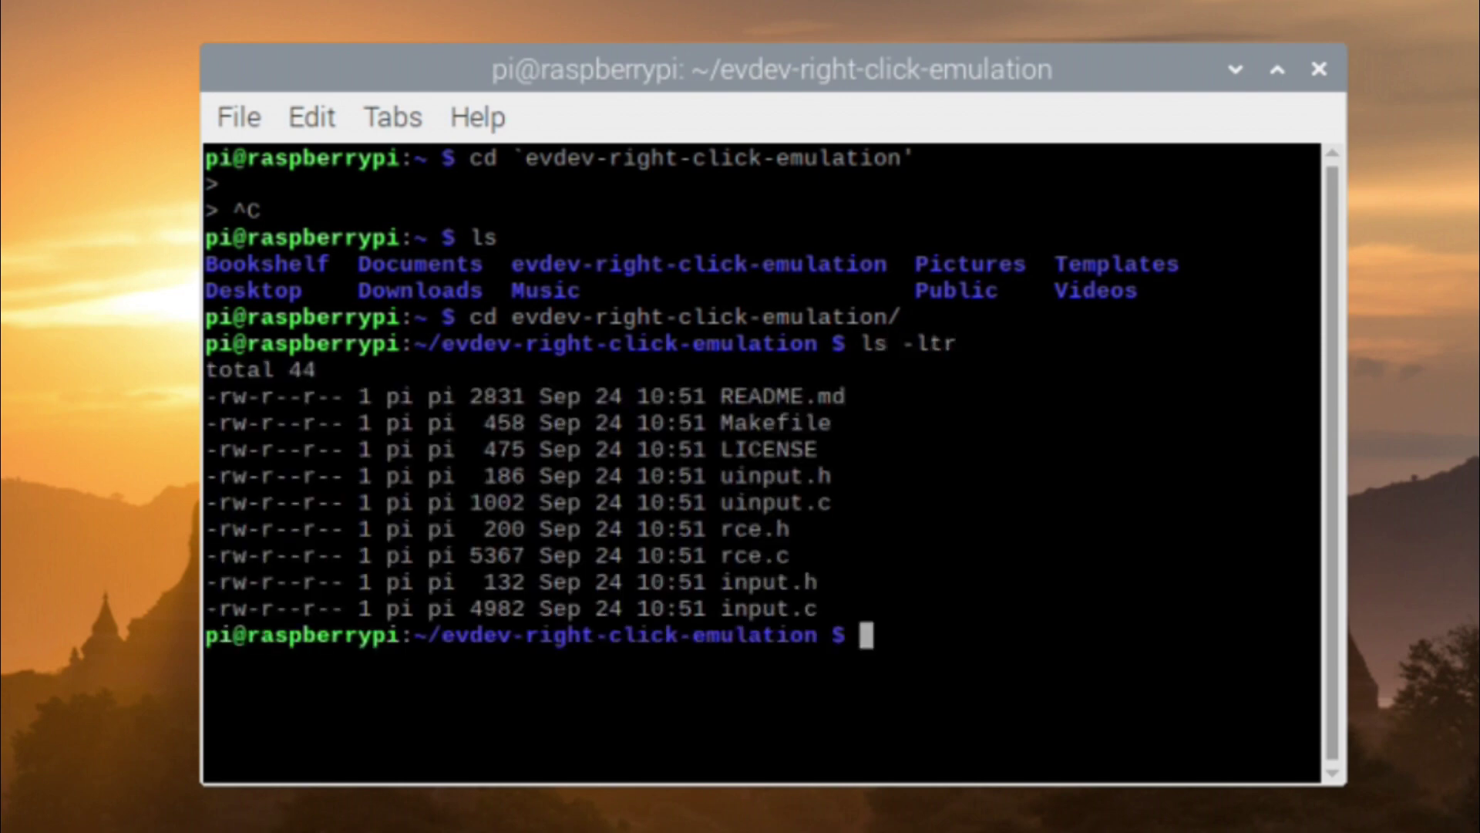
Build evdev-rce, copy it to /usr/local/bin, and make it executable.
{"action": "type", "text": "make all"}
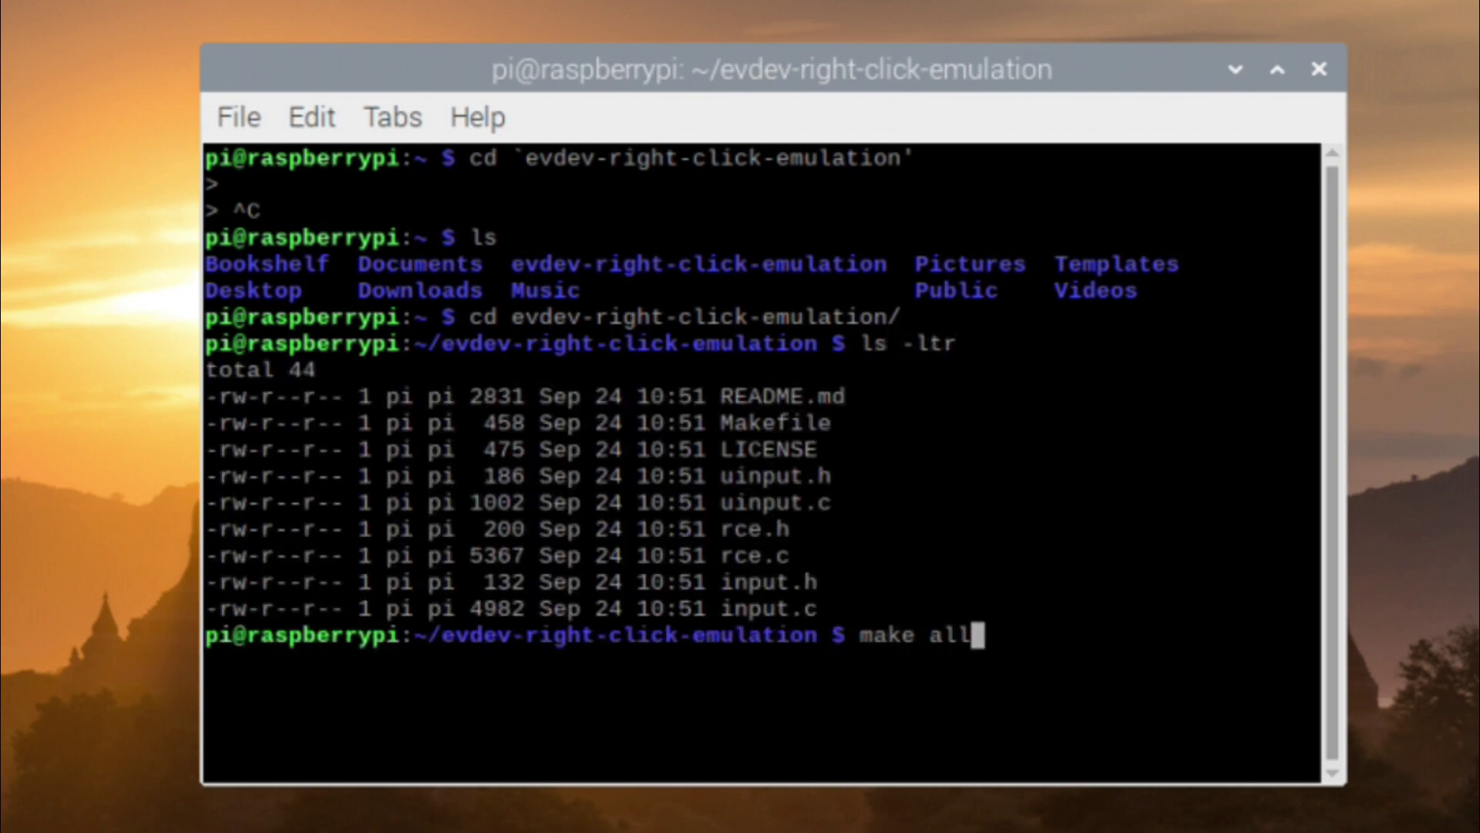
{"action": "type", "text": "sudo cp out/evdev/rce /usr/local/bin"}
{"action": "key", "text": "Return"}
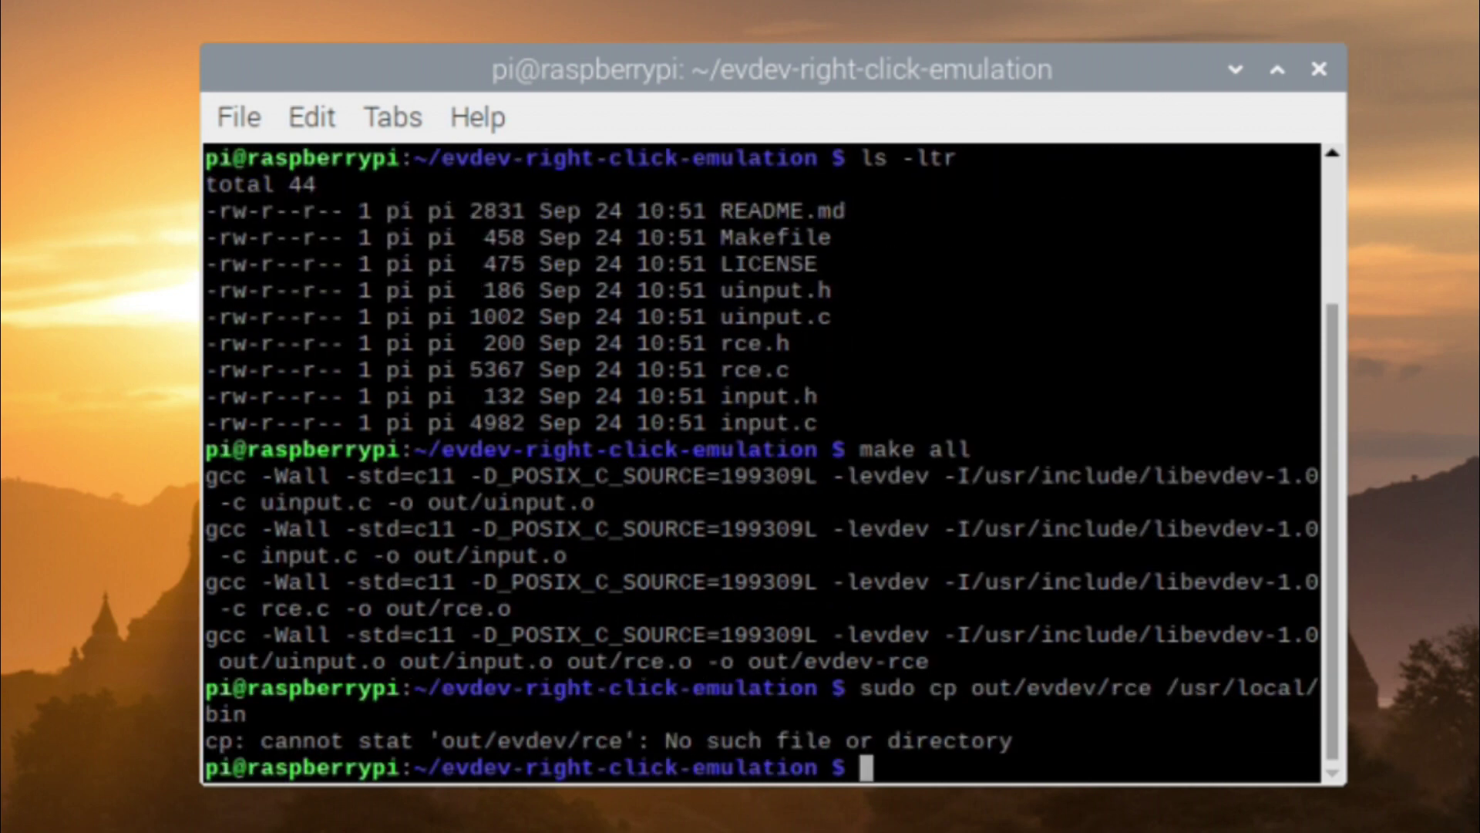
{"action": "type", "text": "sudo cp out/"}
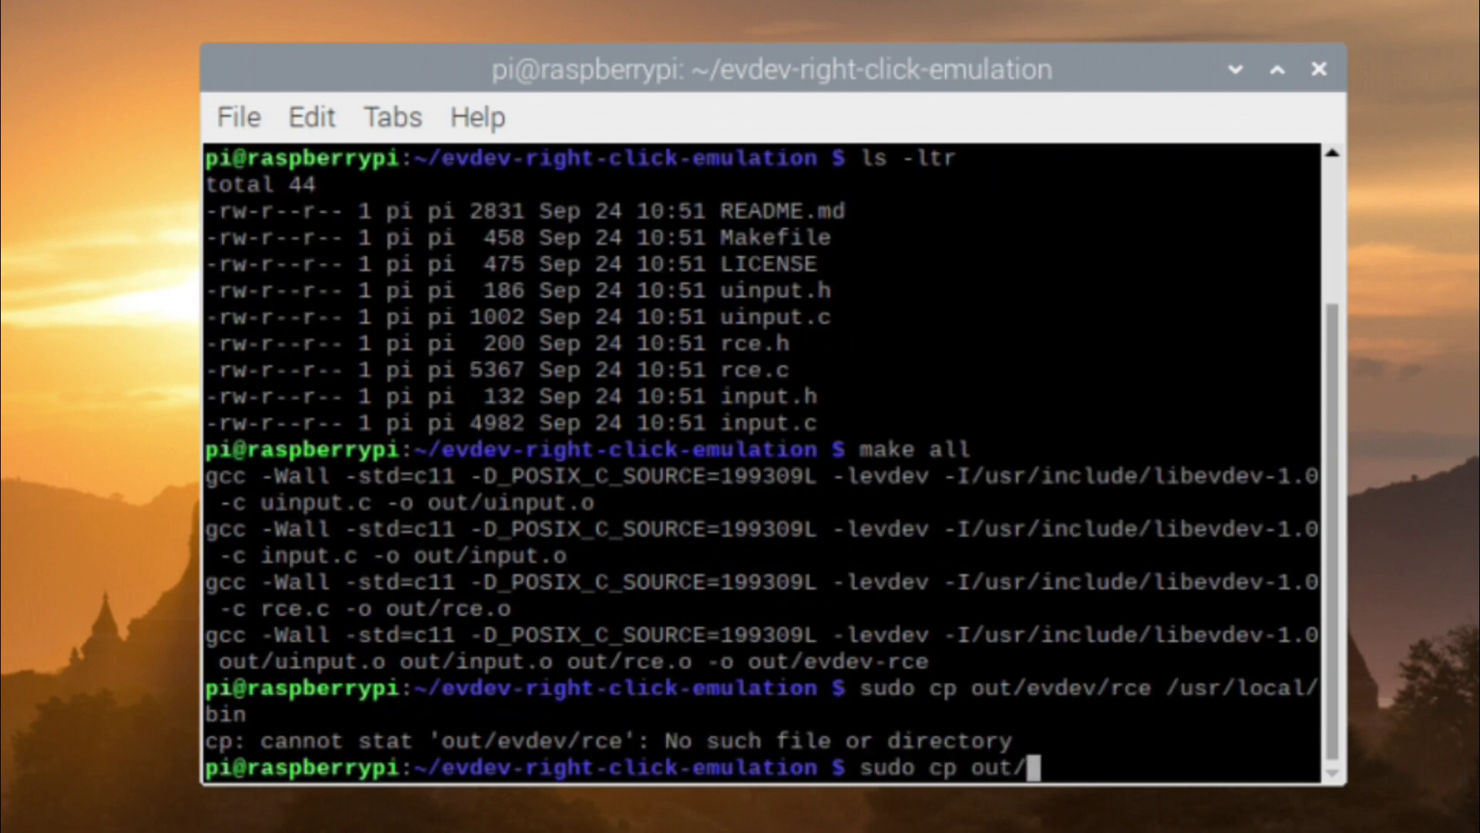
{"action": "type", "text": "evdev-rce"}
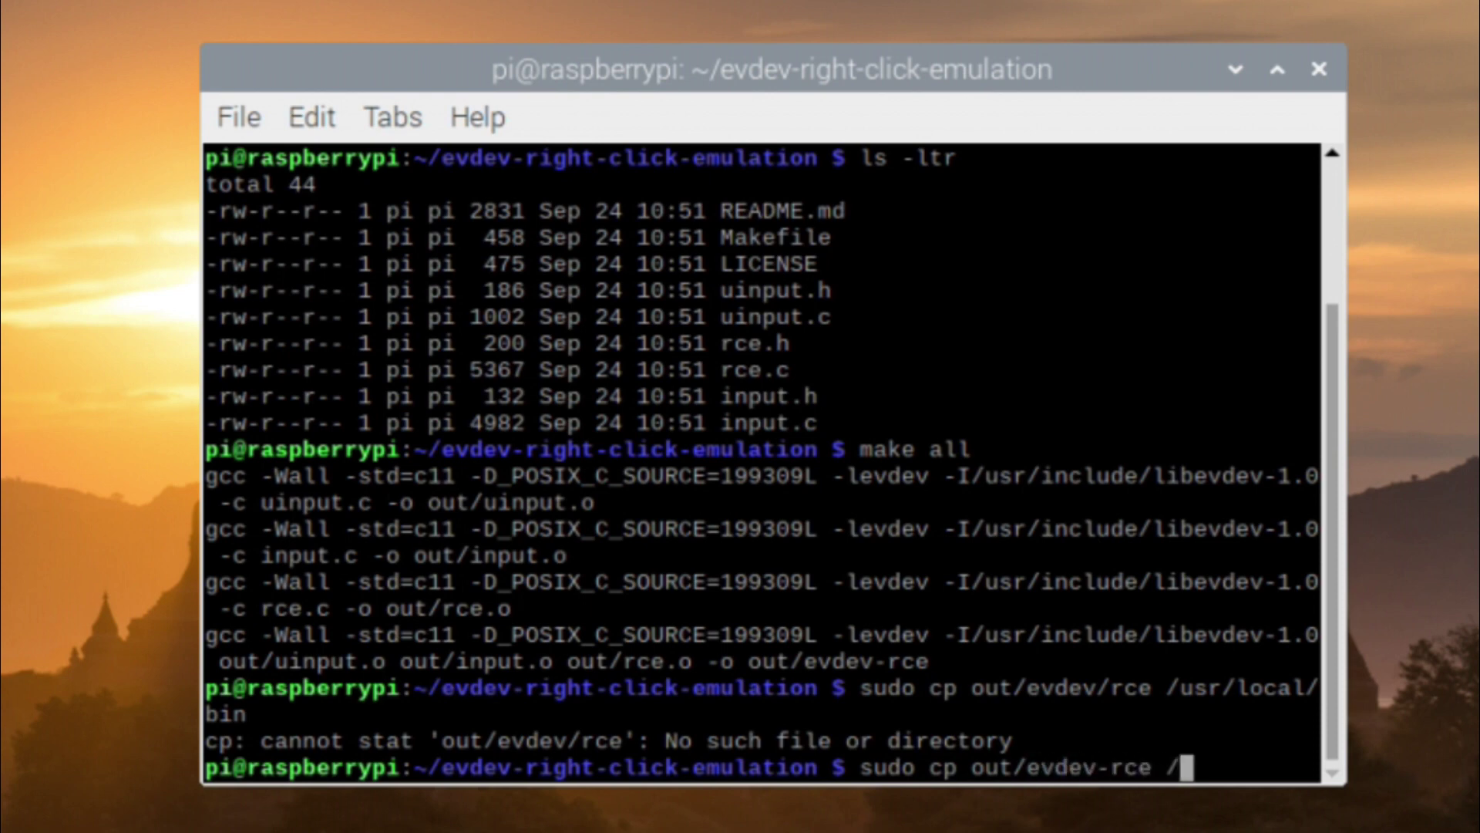
{"action": "type", "text": " /usr/local/bin"}
{"action": "key", "text": "Return"}
{"action": "type", "text": "sud"}
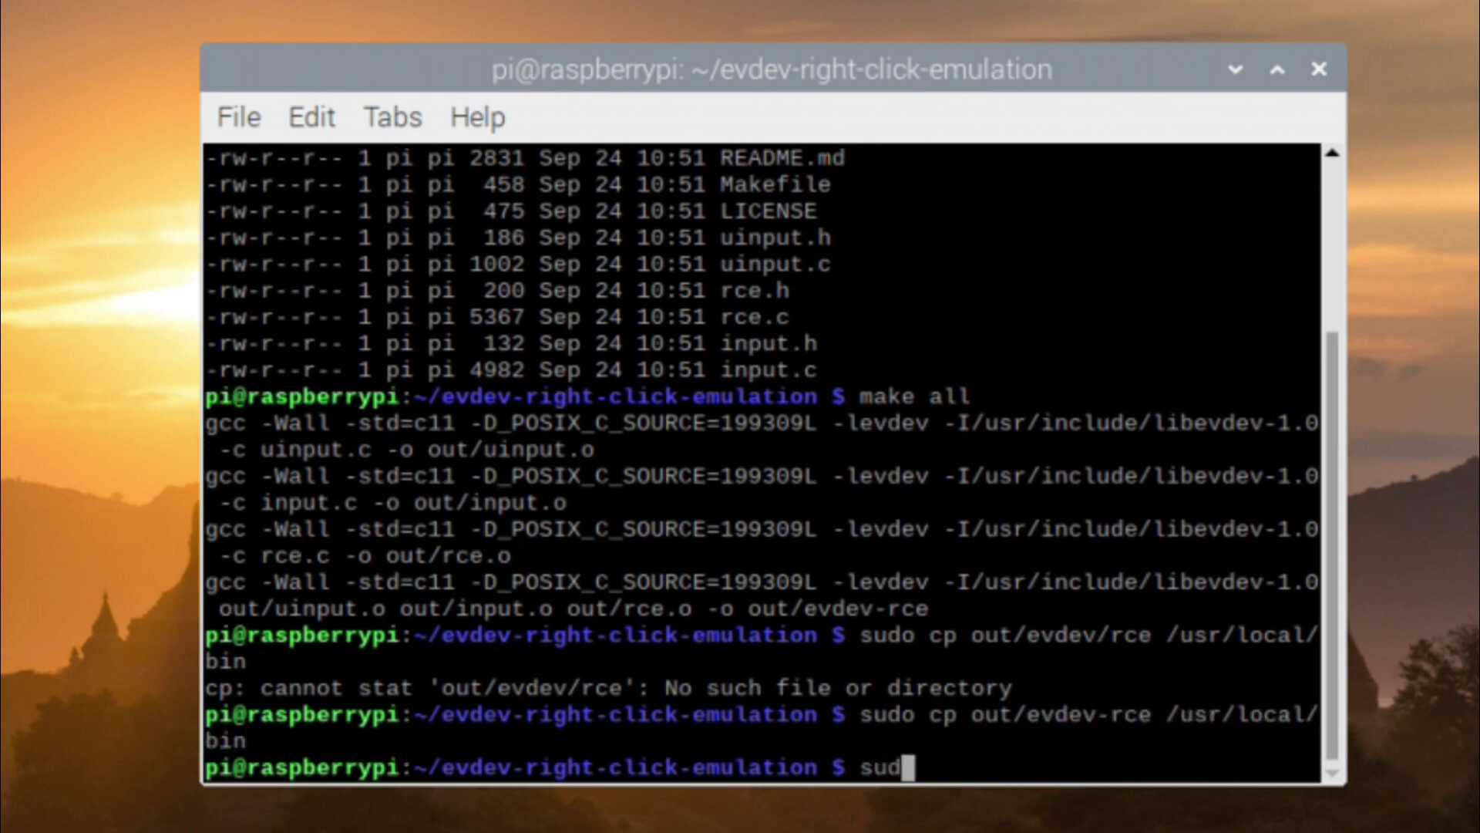
{"action": "type", "text": "o chmod +"}
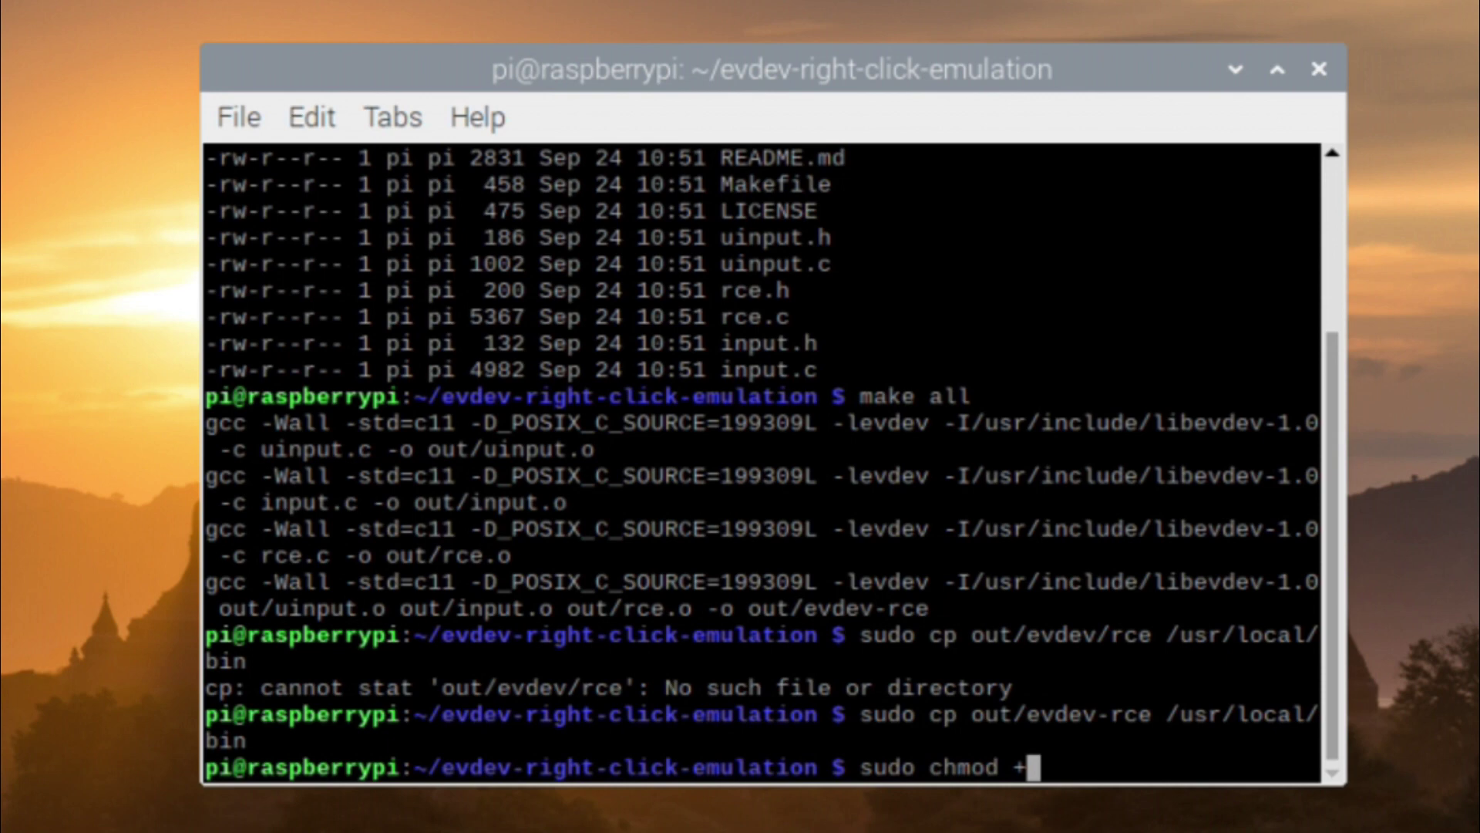
{"action": "type", "text": "x /usr/local/bin/evdev-r"}
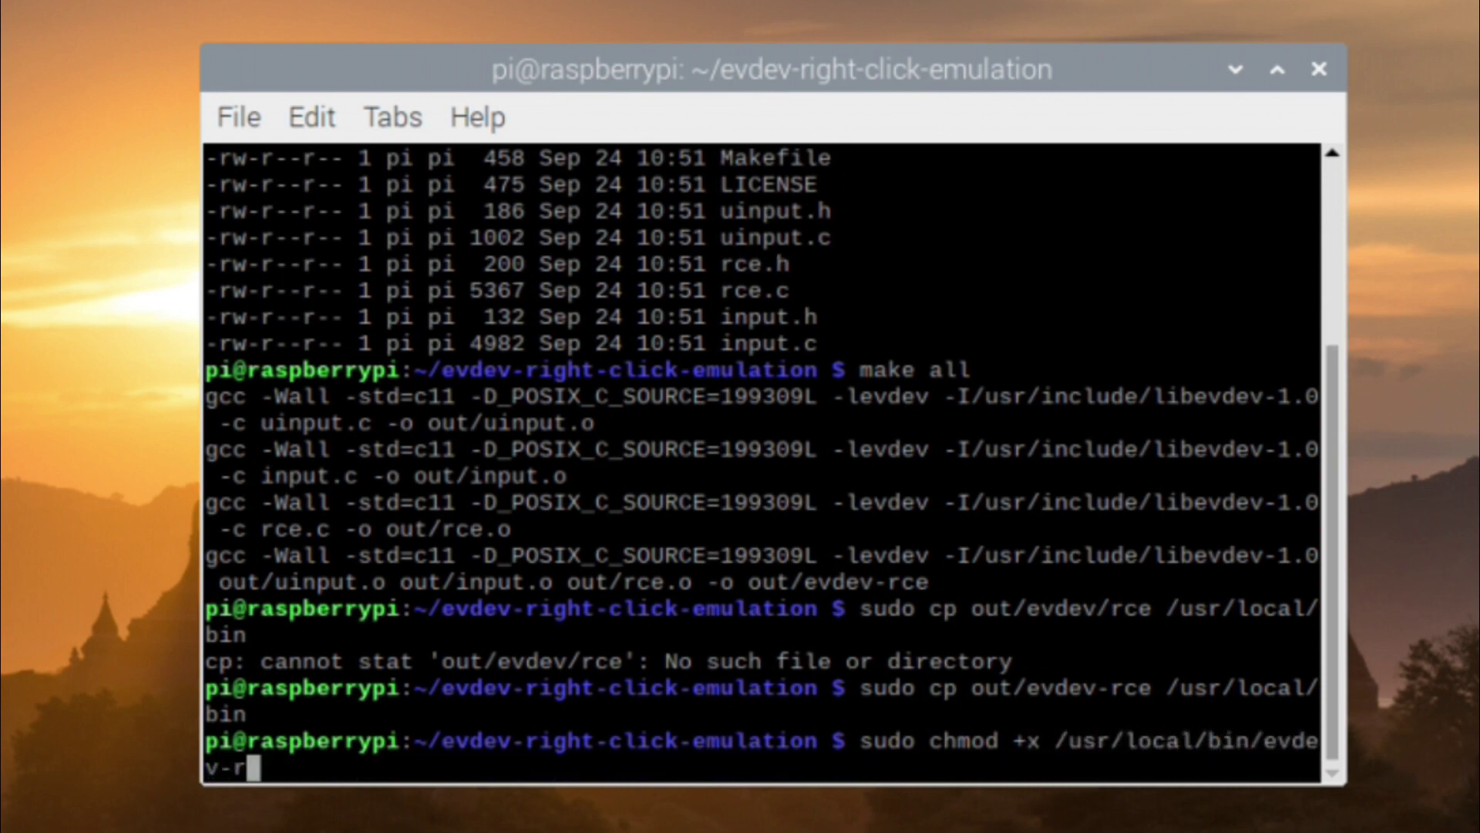
{"action": "type", "text": "ce"}
{"action": "key", "text": "Return"}
Add 'sudo /usr/local/bin/evdev-rce &' above exit 0 in /etc/rc.local via nano and save.
{"action": "type", "text": "sudo nano /etc/rc.loc"}
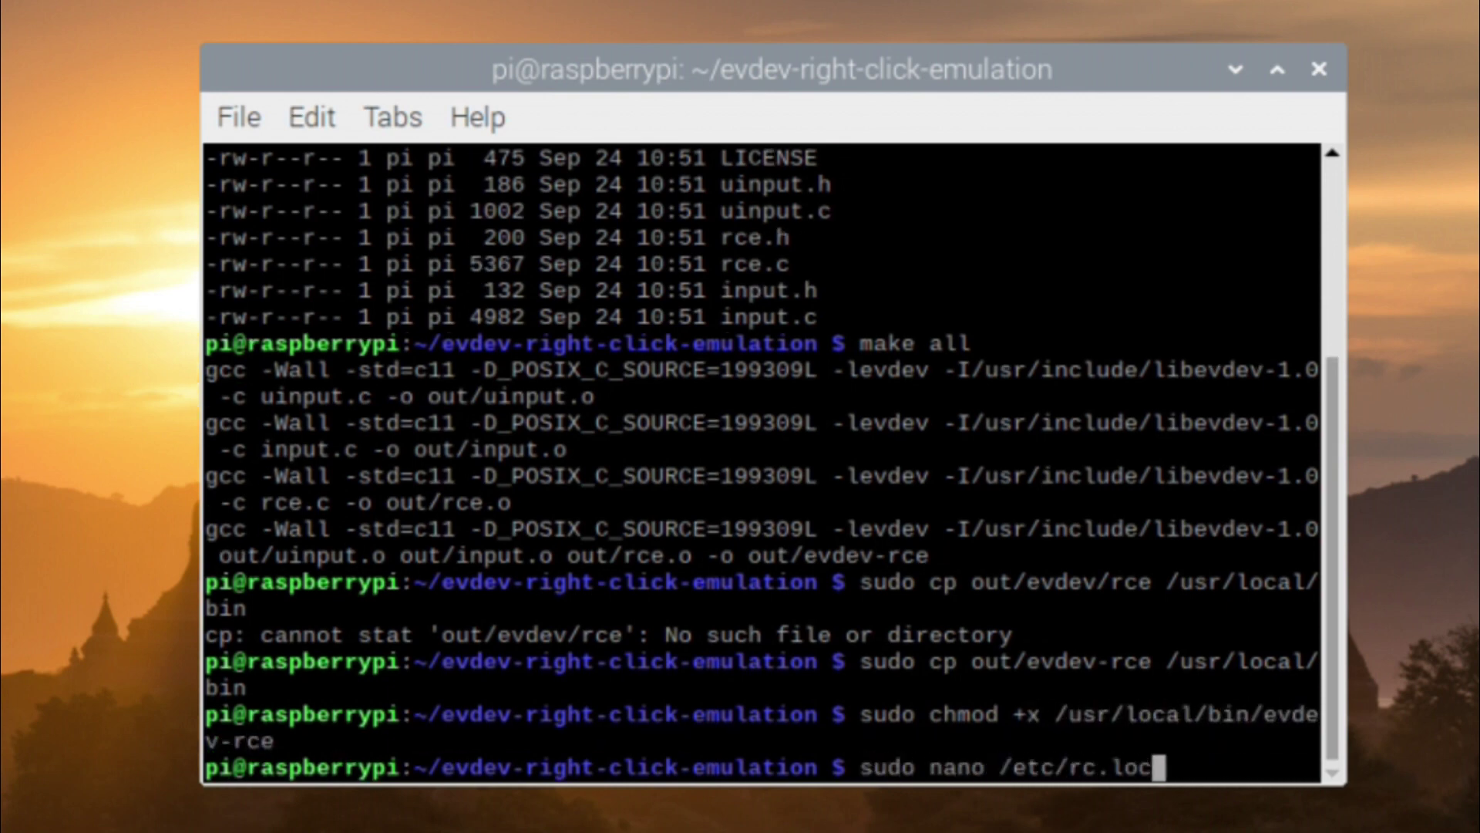
{"action": "type", "text": "al"}
{"action": "key", "text": "Return"}
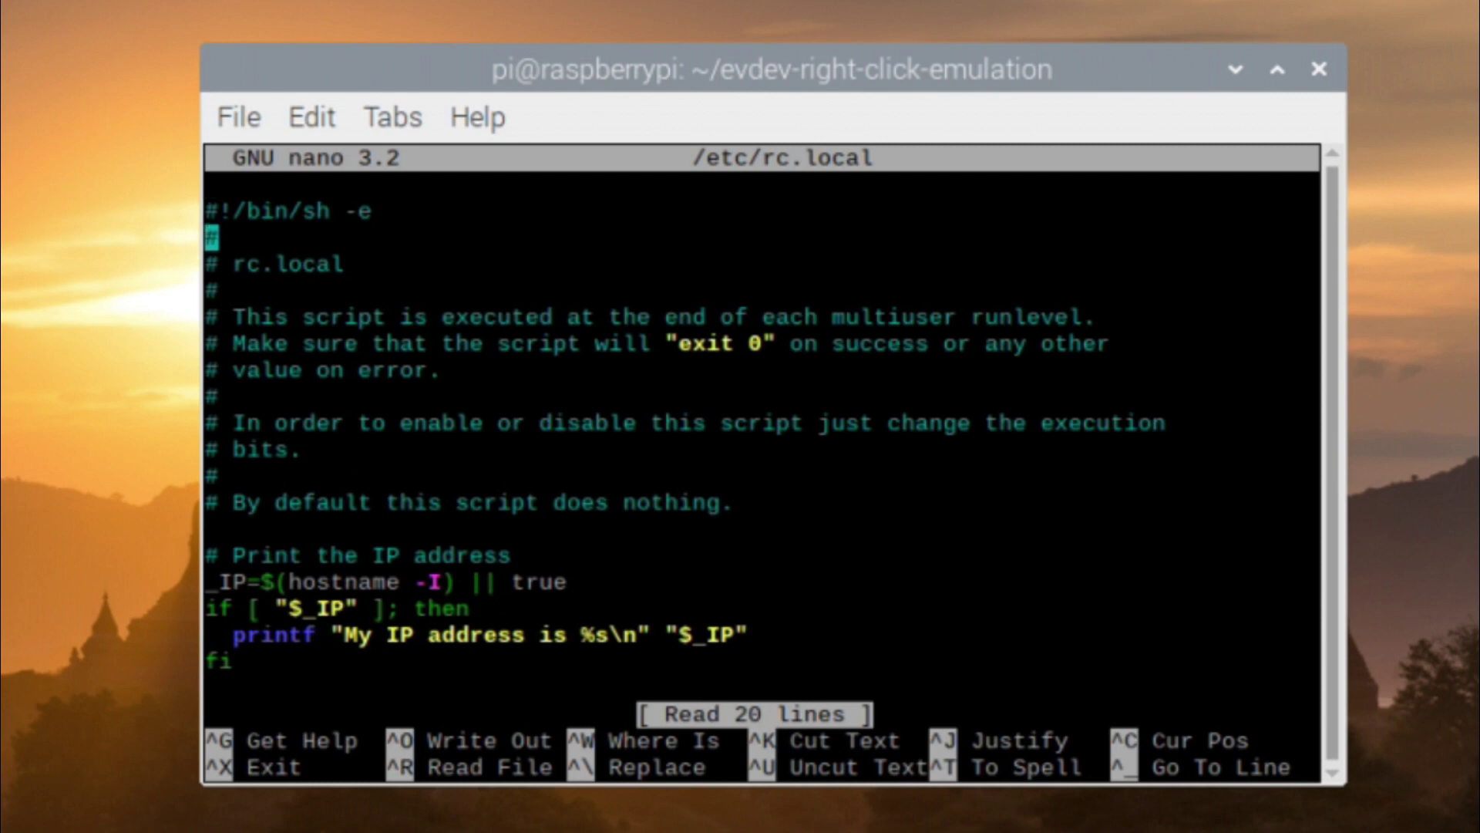
{"action": "key", "text": "Down"}
{"action": "key", "text": "Down"}
{"action": "key", "text": "Down"}
{"action": "key", "text": "Down"}
{"action": "key", "text": "Down"}
{"action": "key", "text": "Down"}
{"action": "key", "text": "Down"}
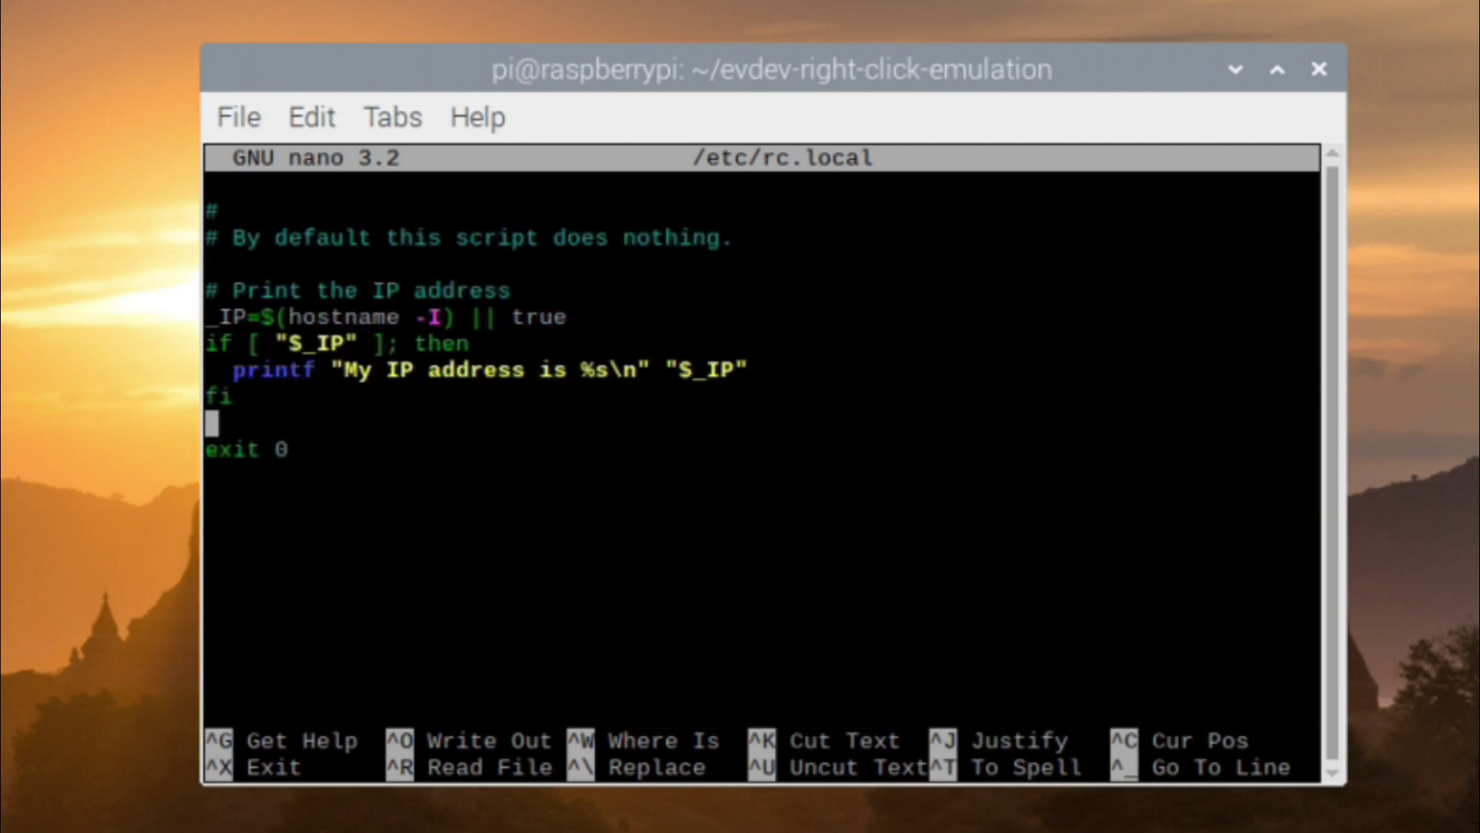
{"action": "type", "text": "sudo /usr/"}
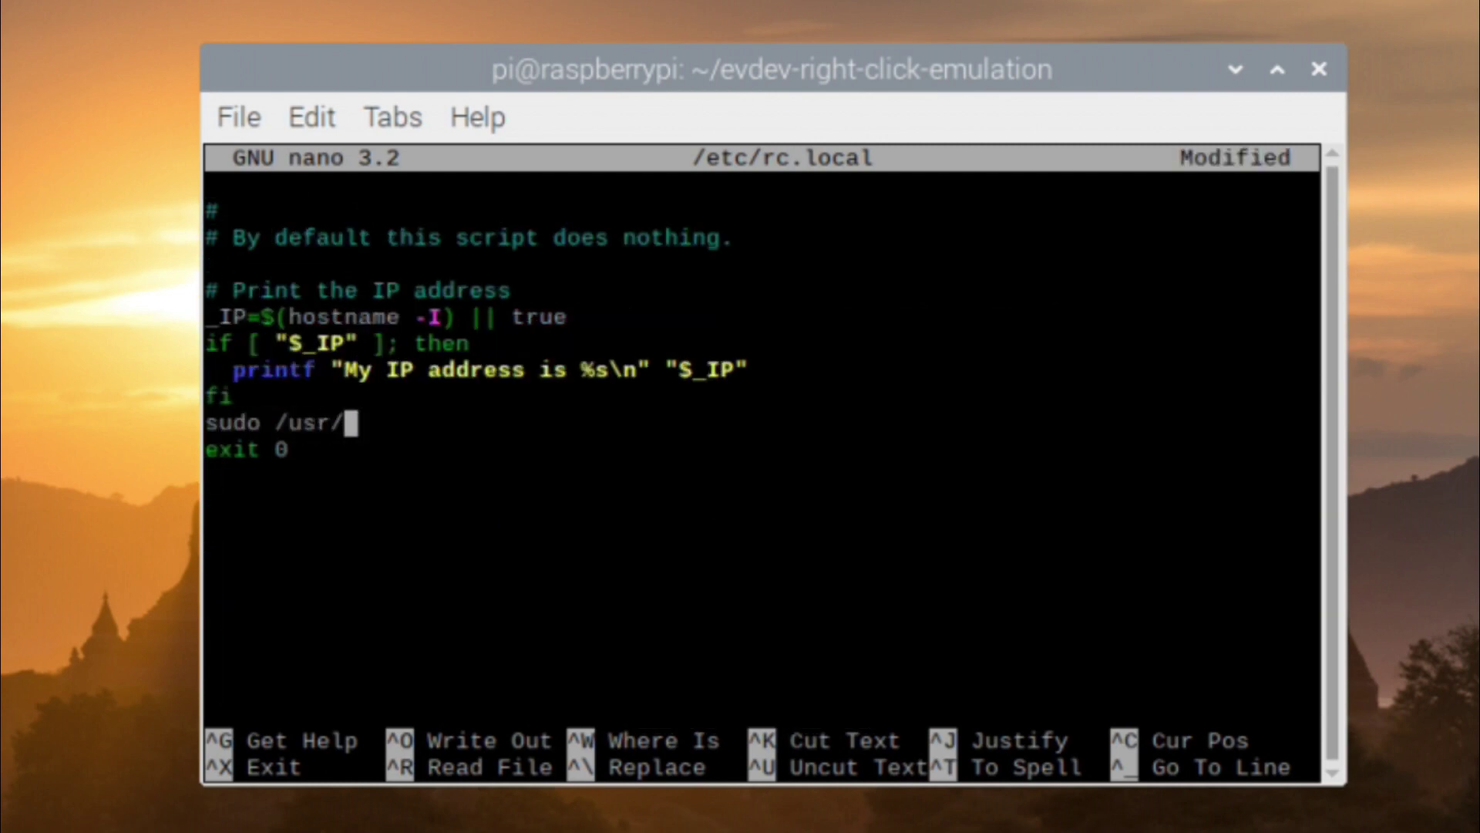
{"action": "type", "text": "local/bin/evdev-rce &"}
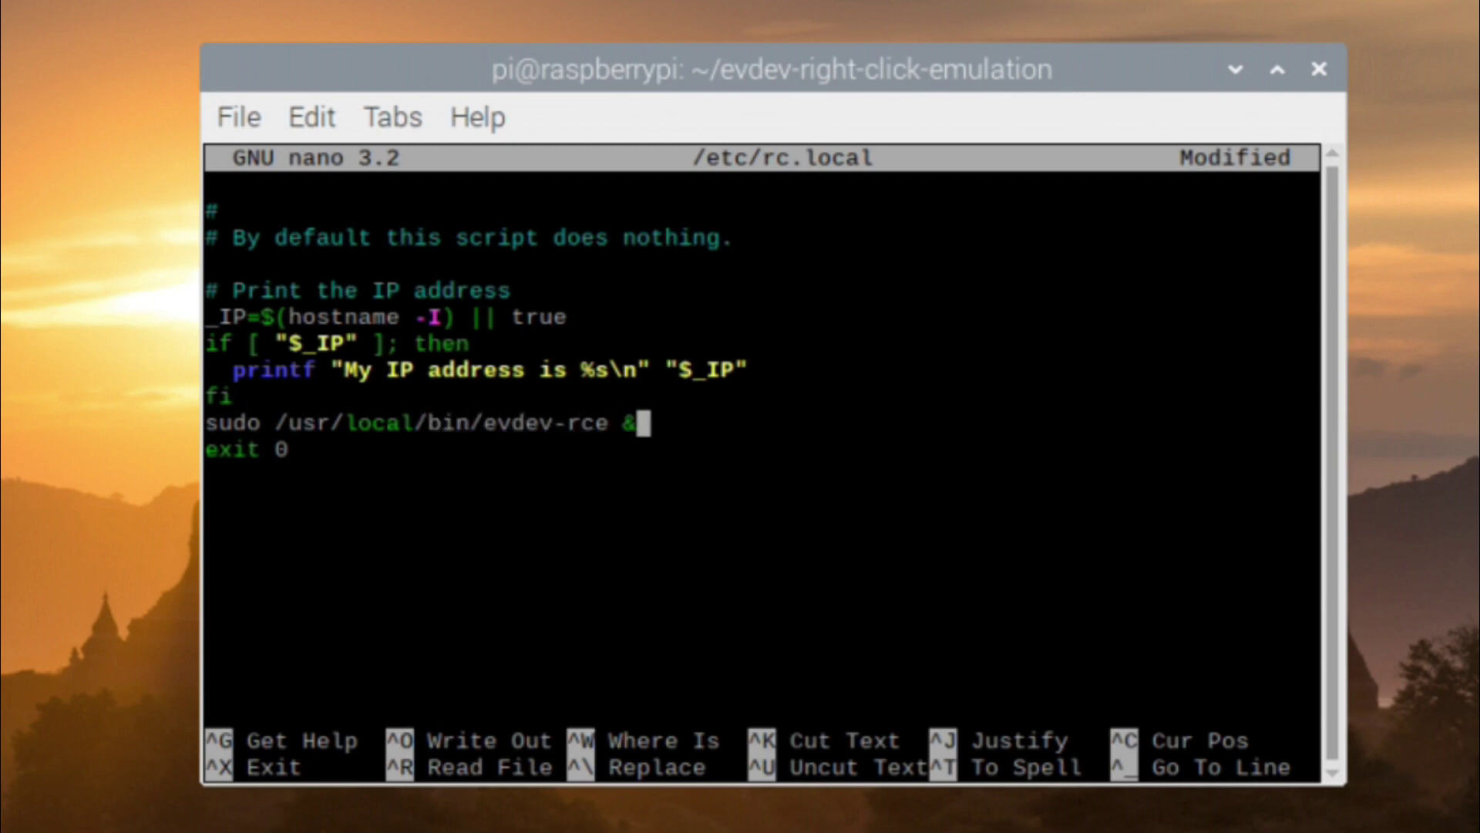
{"action": "key", "text": "ctrl+x"}
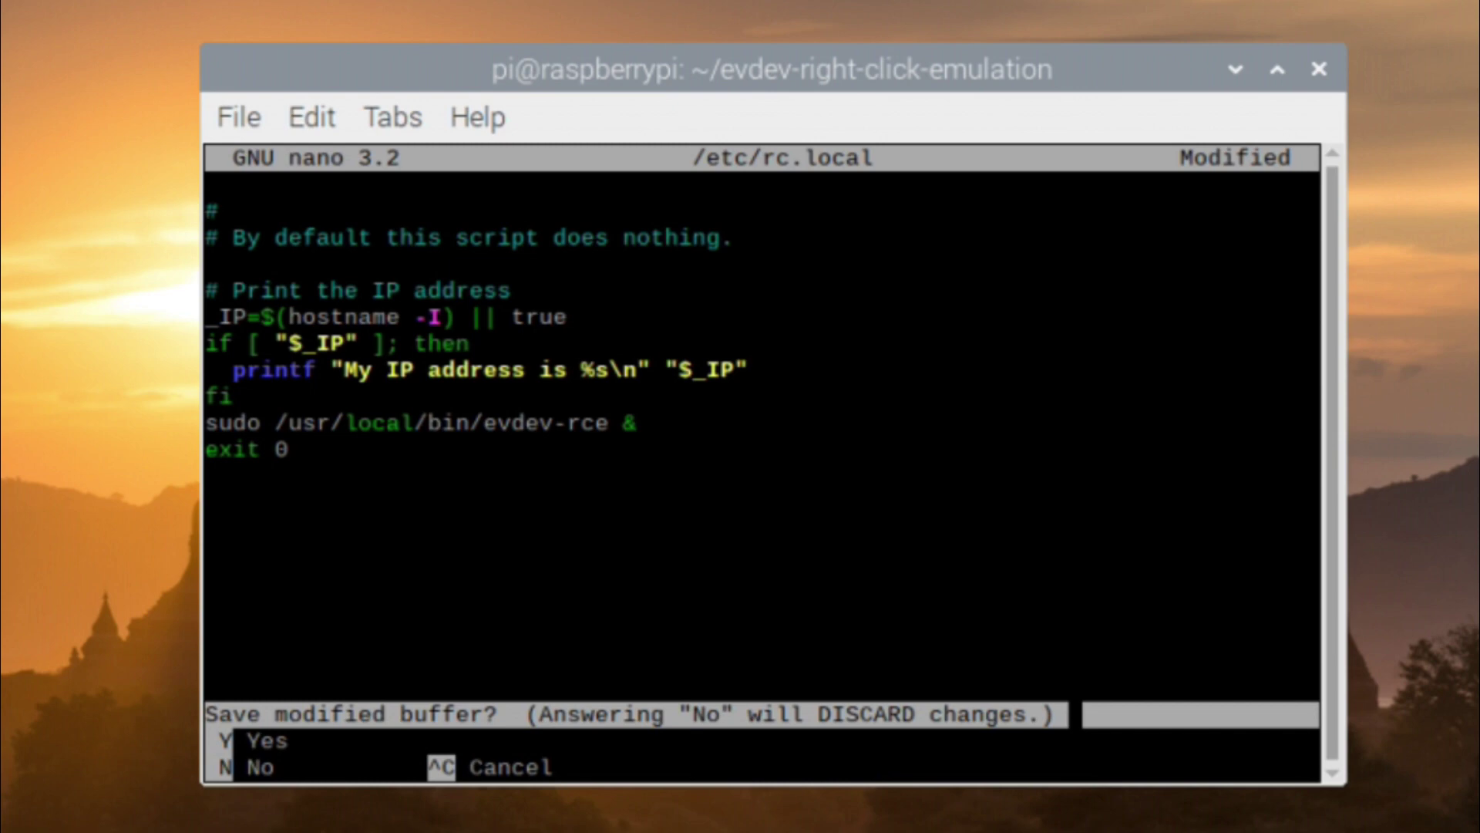
{"action": "key", "text": "y"}
{"action": "key", "text": "Return"}
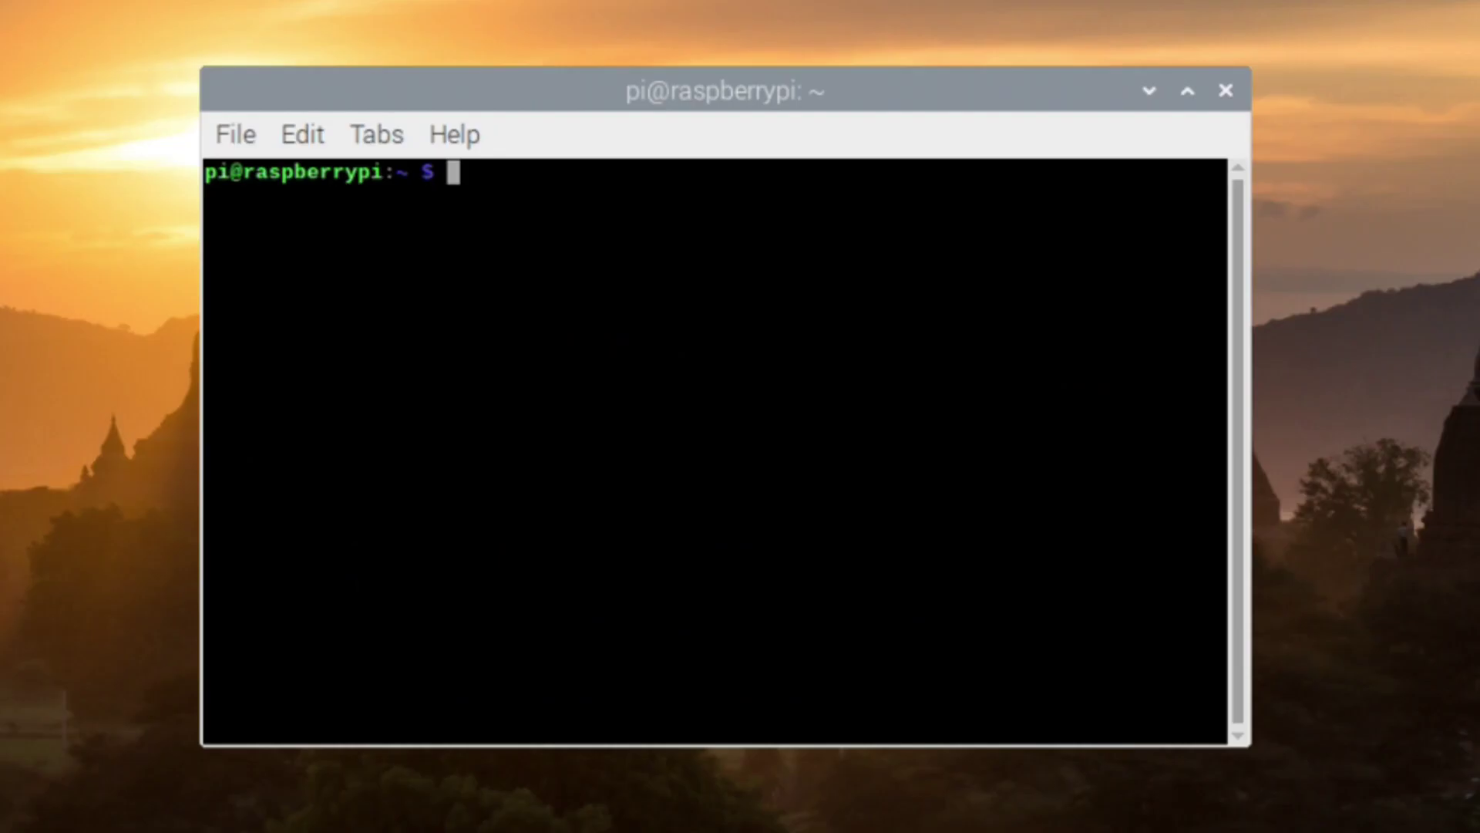
Clone the raspad-auto-rotator repository, change into its folder, and start the install script.
{"action": "type", "text": "git clone https"}
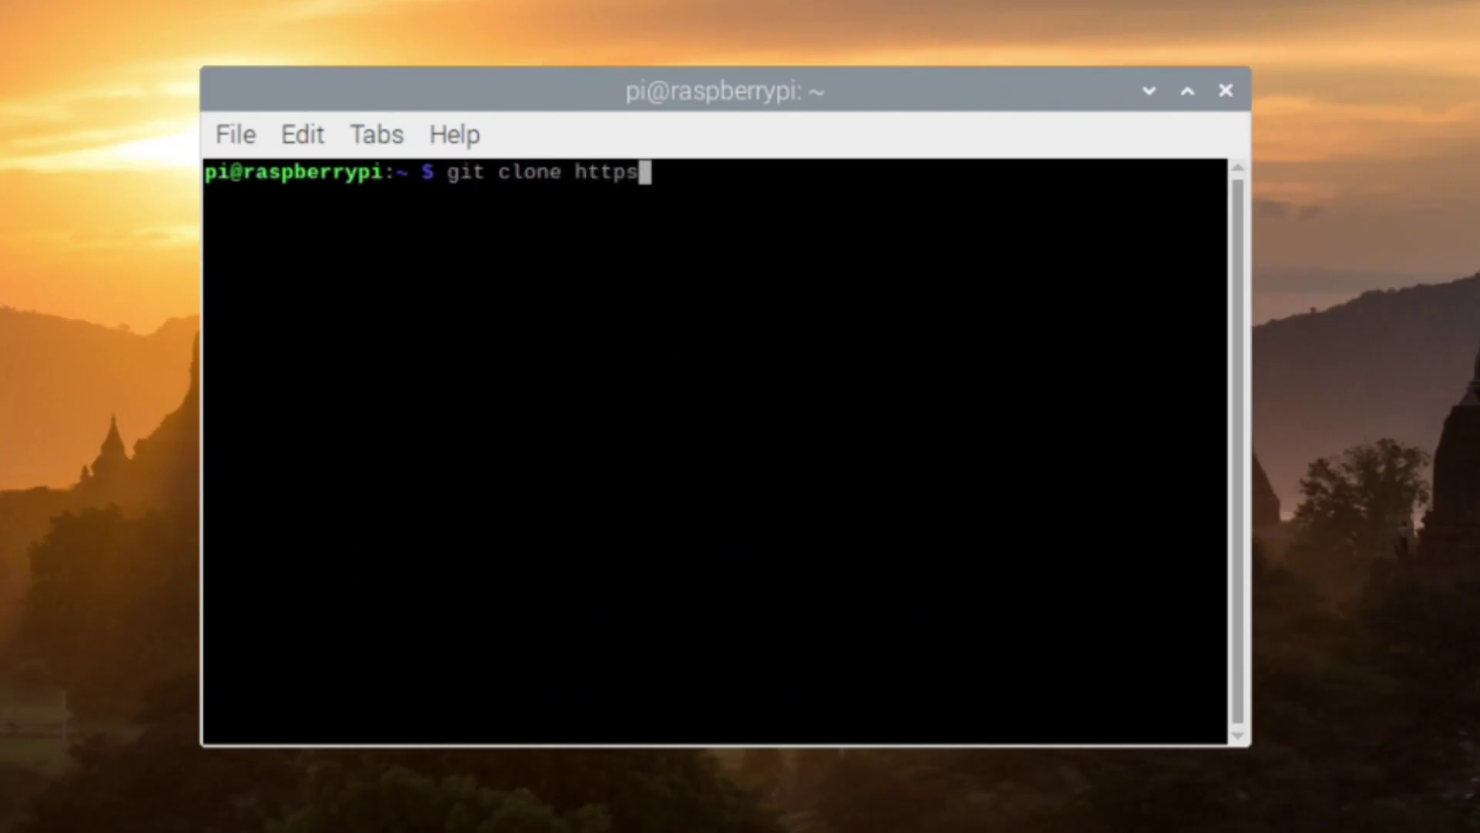
{"action": "type", "text": "://github.com/ra"}
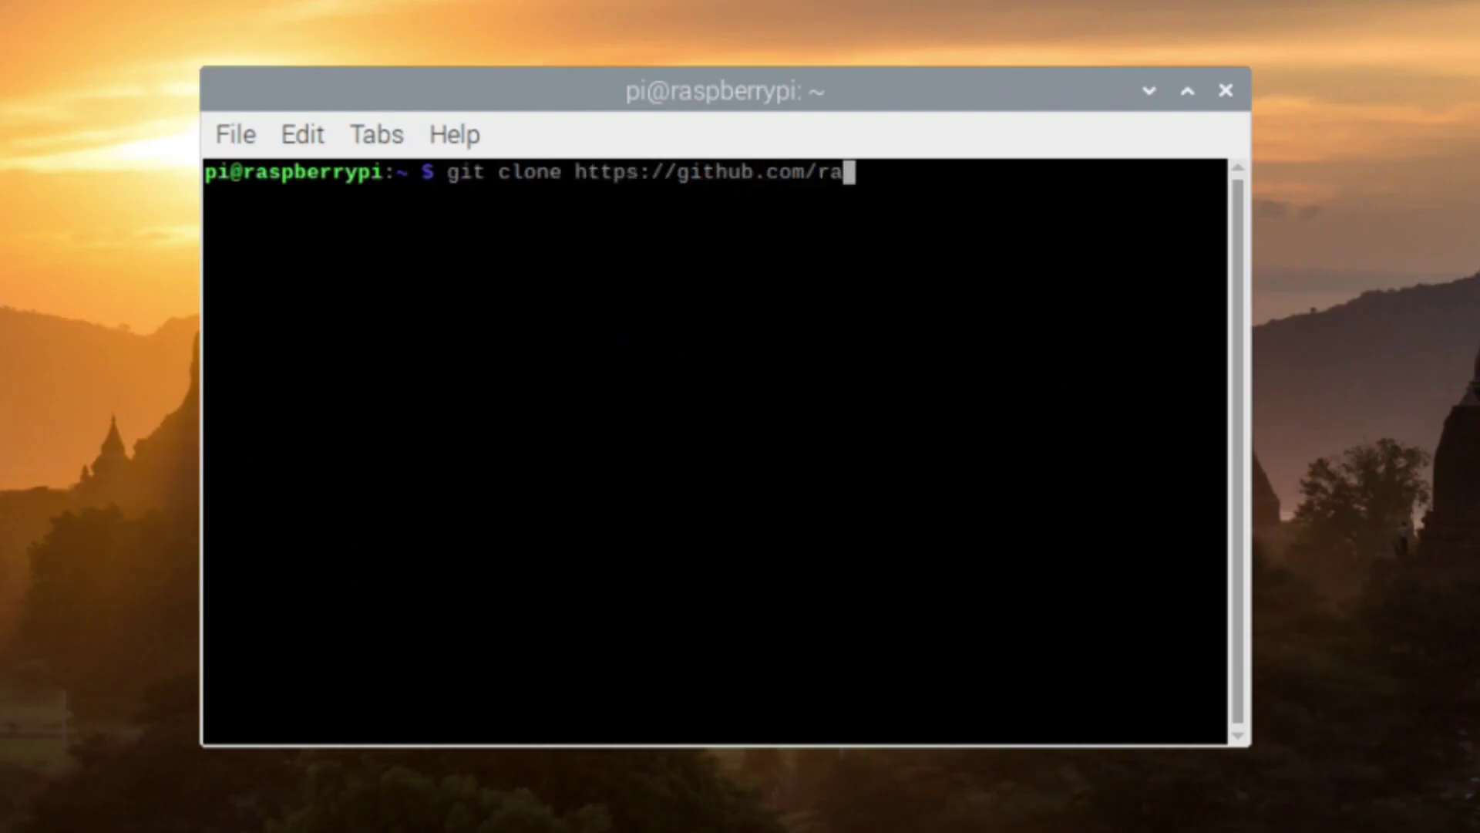
{"action": "type", "text": "spad-tablet"}
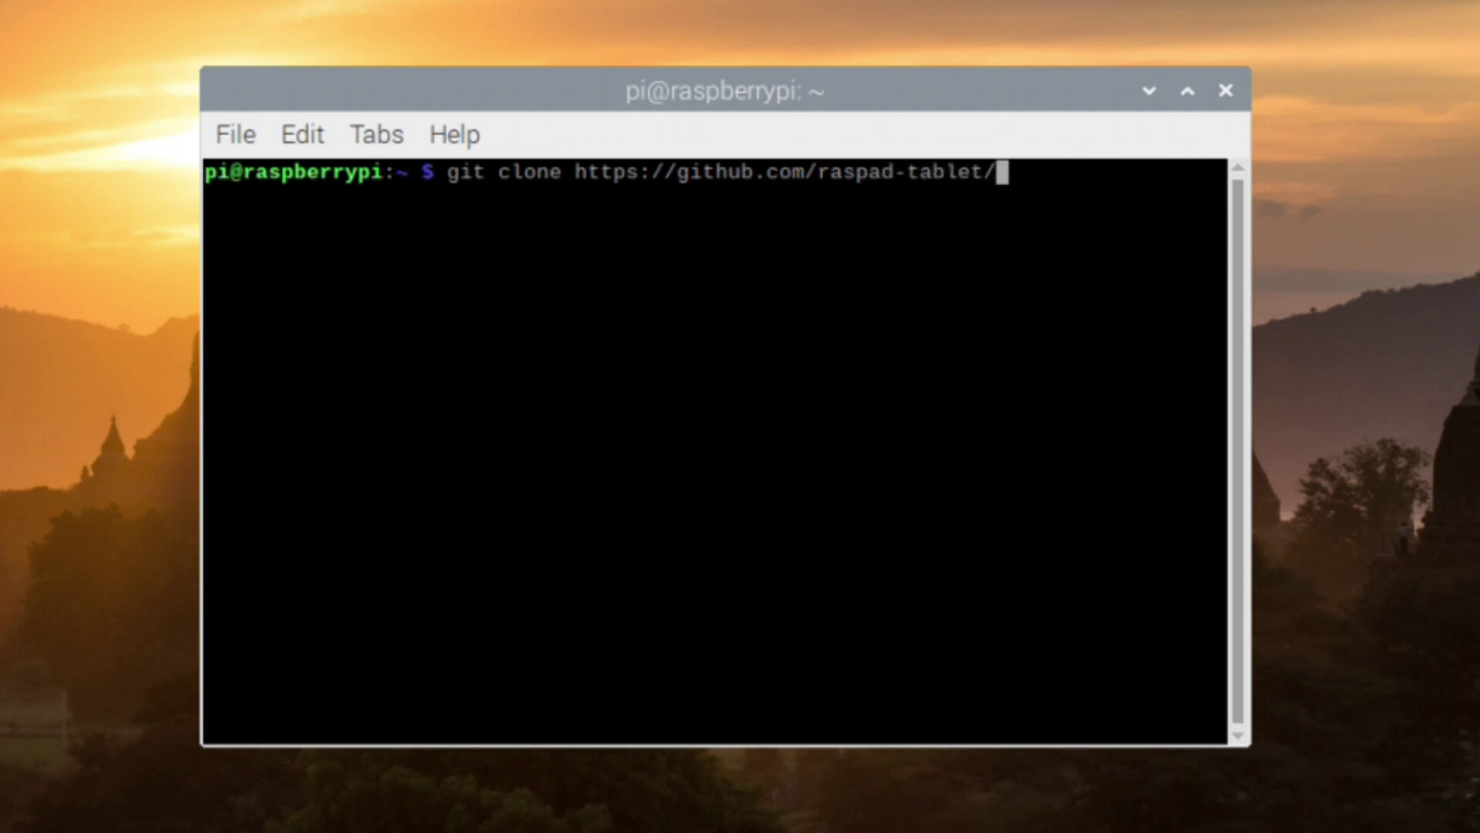
{"action": "type", "text": "/raspad-auto-rotator"}
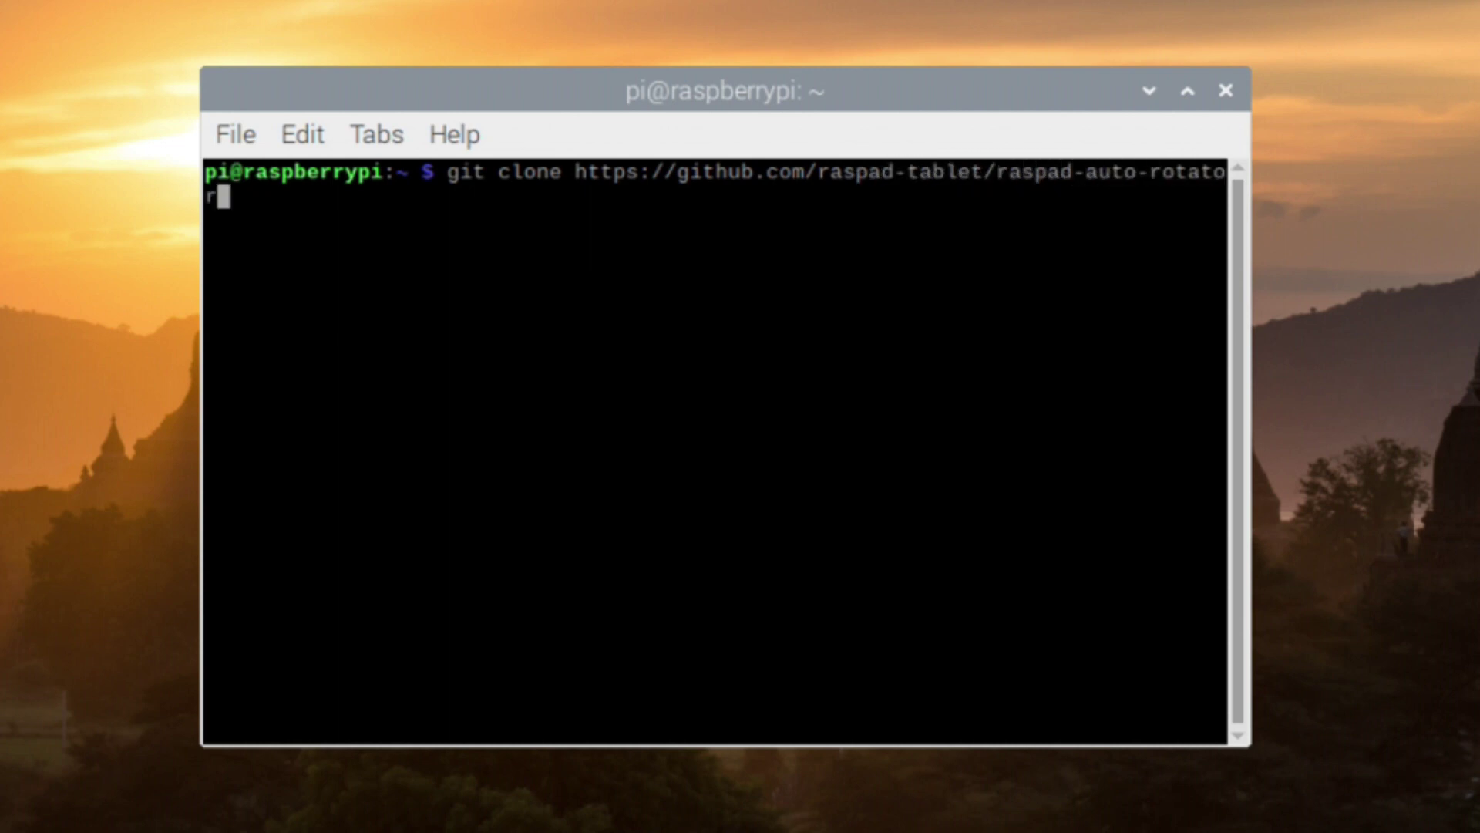
{"action": "key", "text": "Return"}
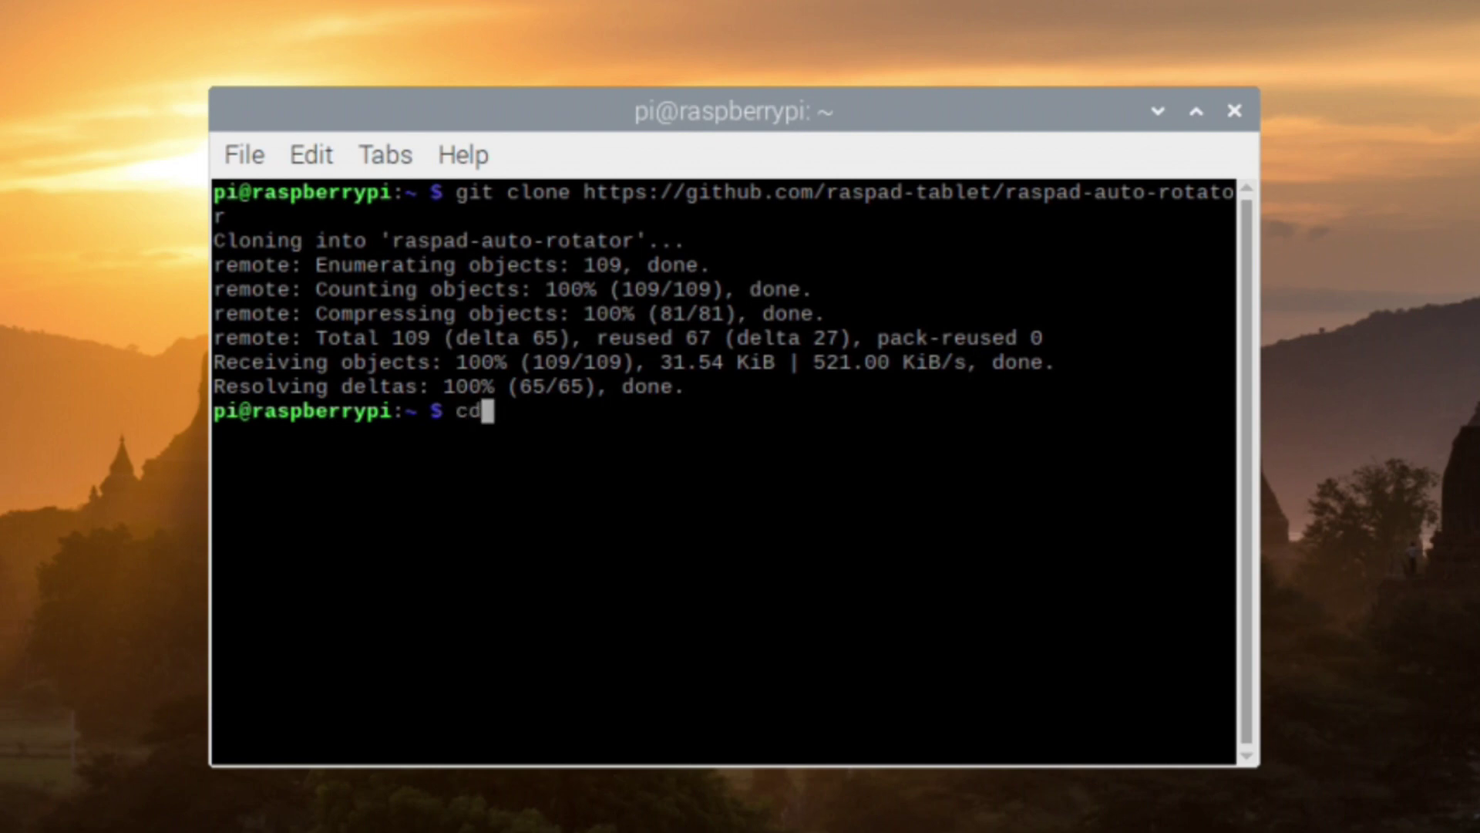
{"action": "type", "text": "cd ras"}
{"action": "key", "text": "Tab"}
{"action": "key", "text": "Return"}
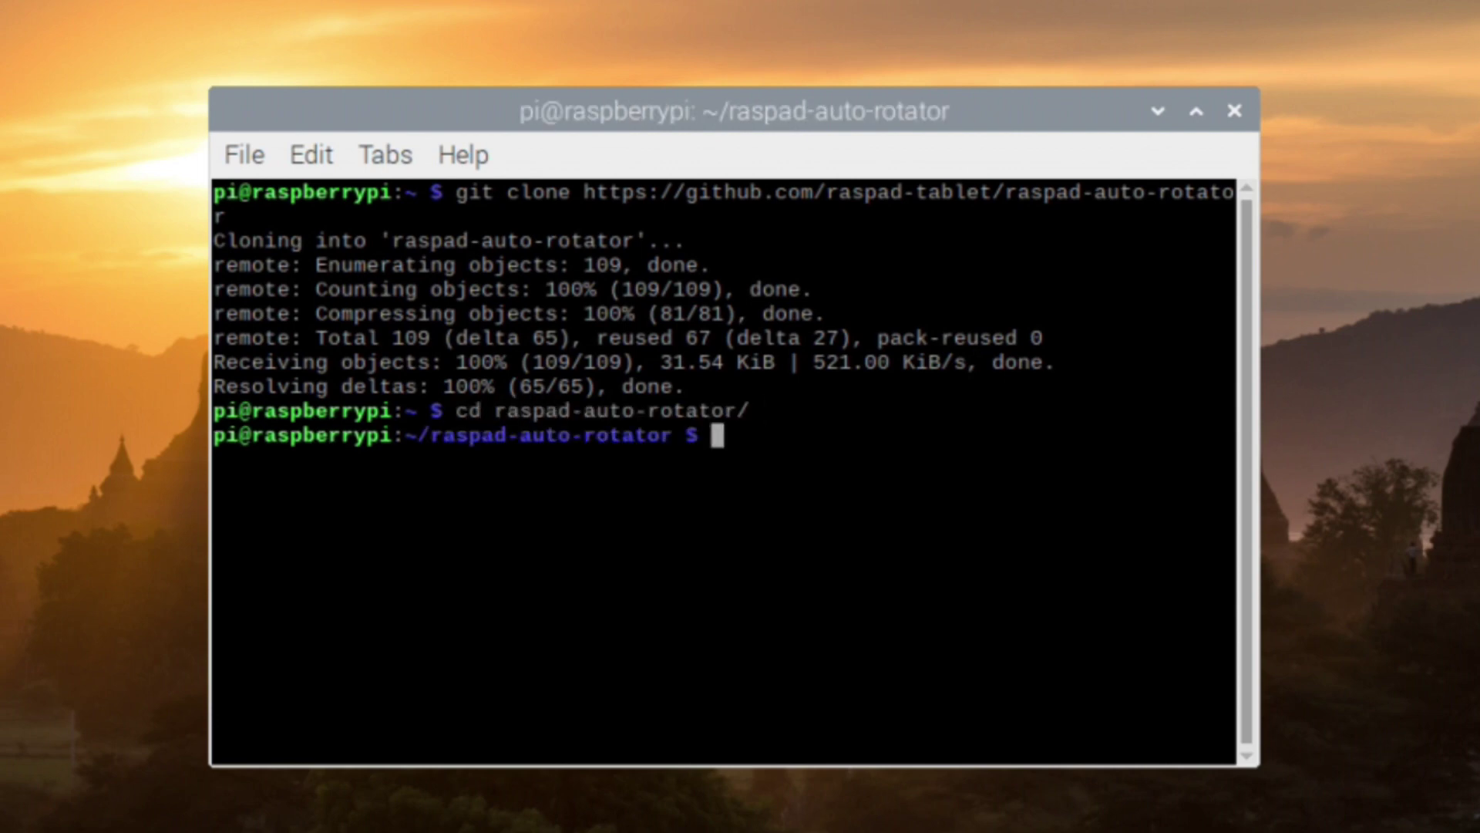
{"action": "type", "text": "su"}
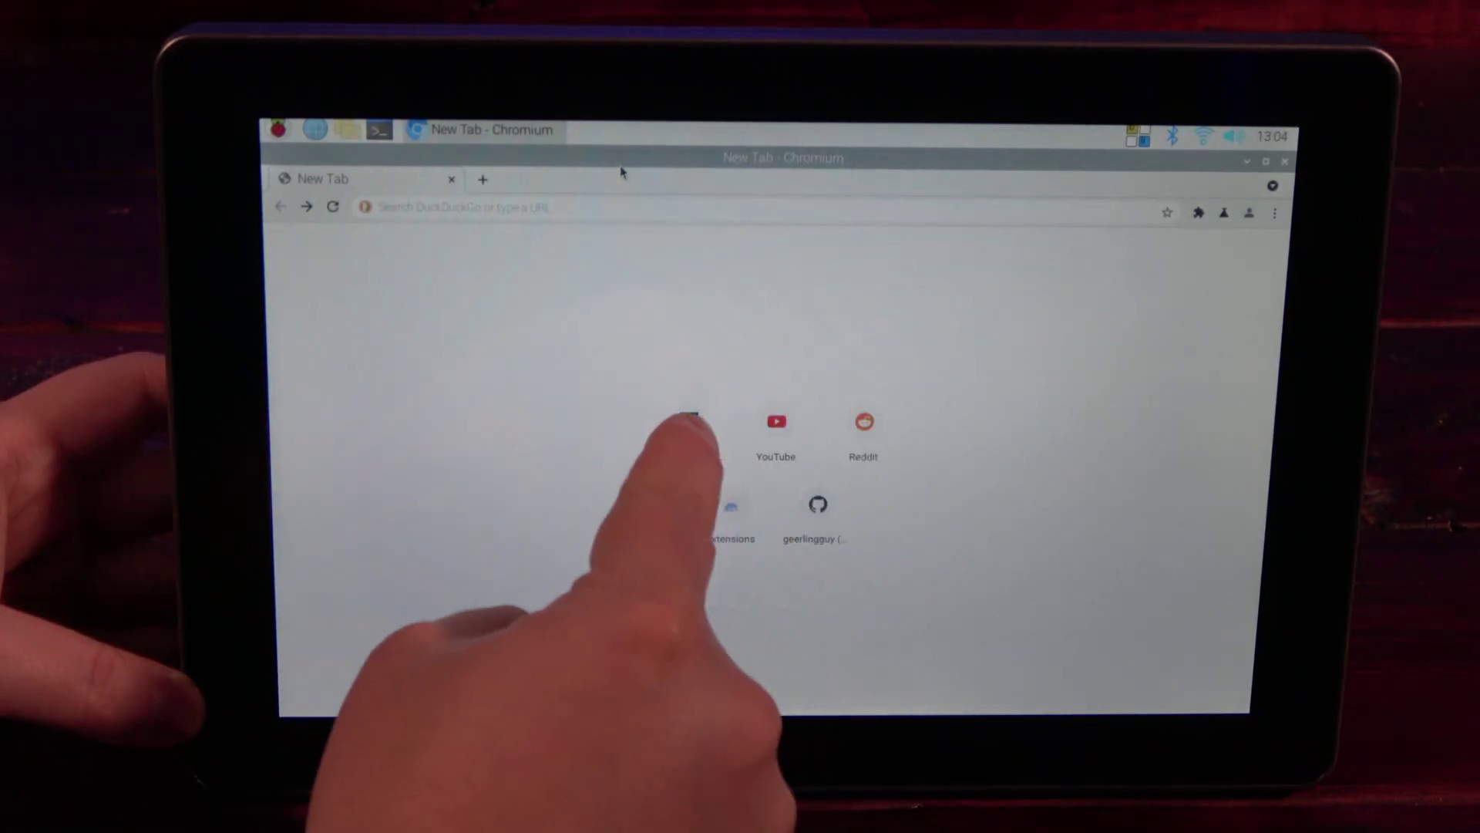
Read the All Access Star Trek article on trekmovie.com, then load reddit.com from the address bar.
{"action": "left_click", "coordinate": [688, 424]}
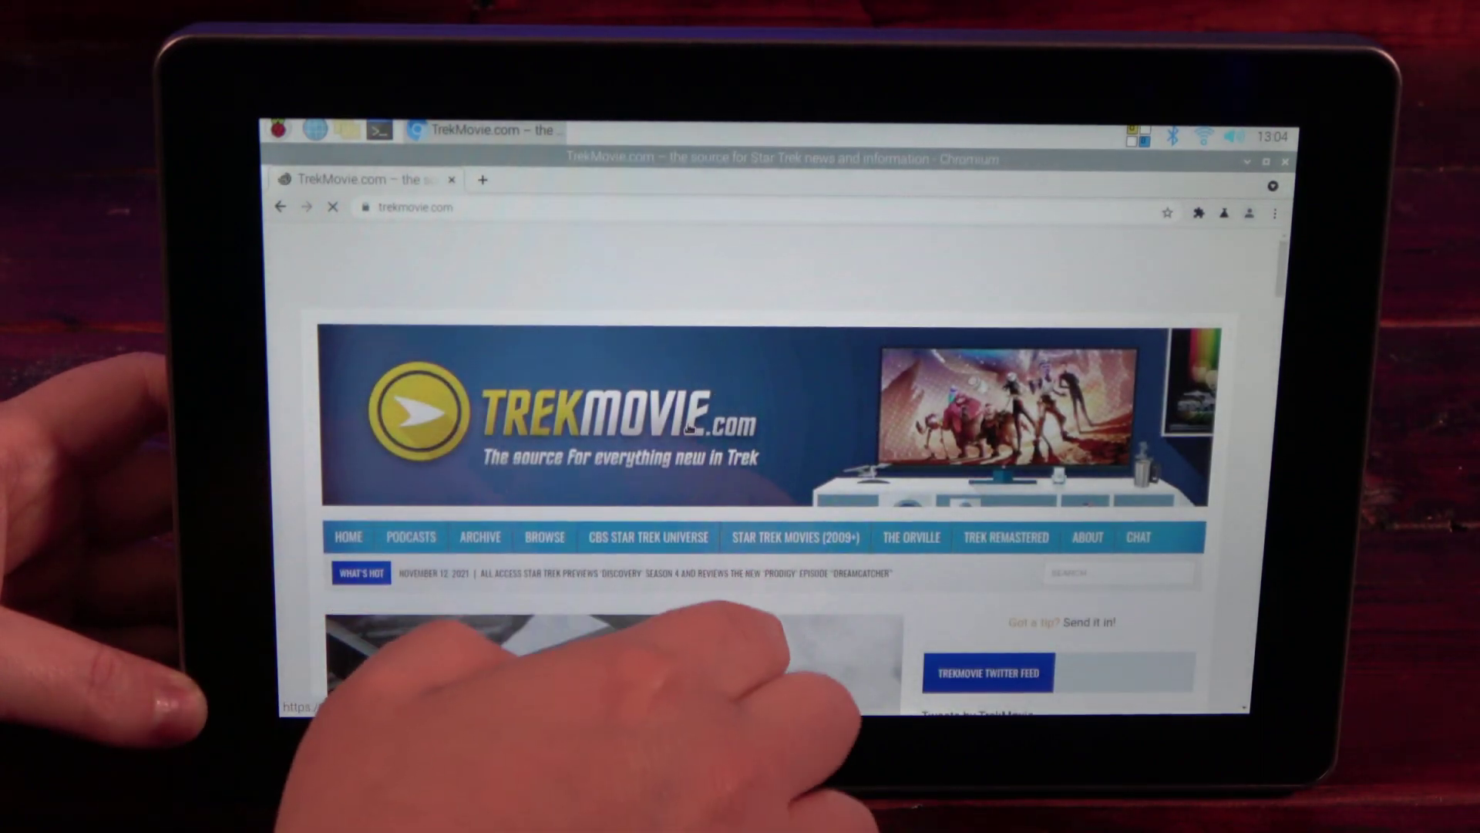
{"action": "left_click", "coordinate": [717, 586]}
{"action": "scroll", "coordinate": [740, 462], "scroll_direction": "down", "scroll_amount": 5}
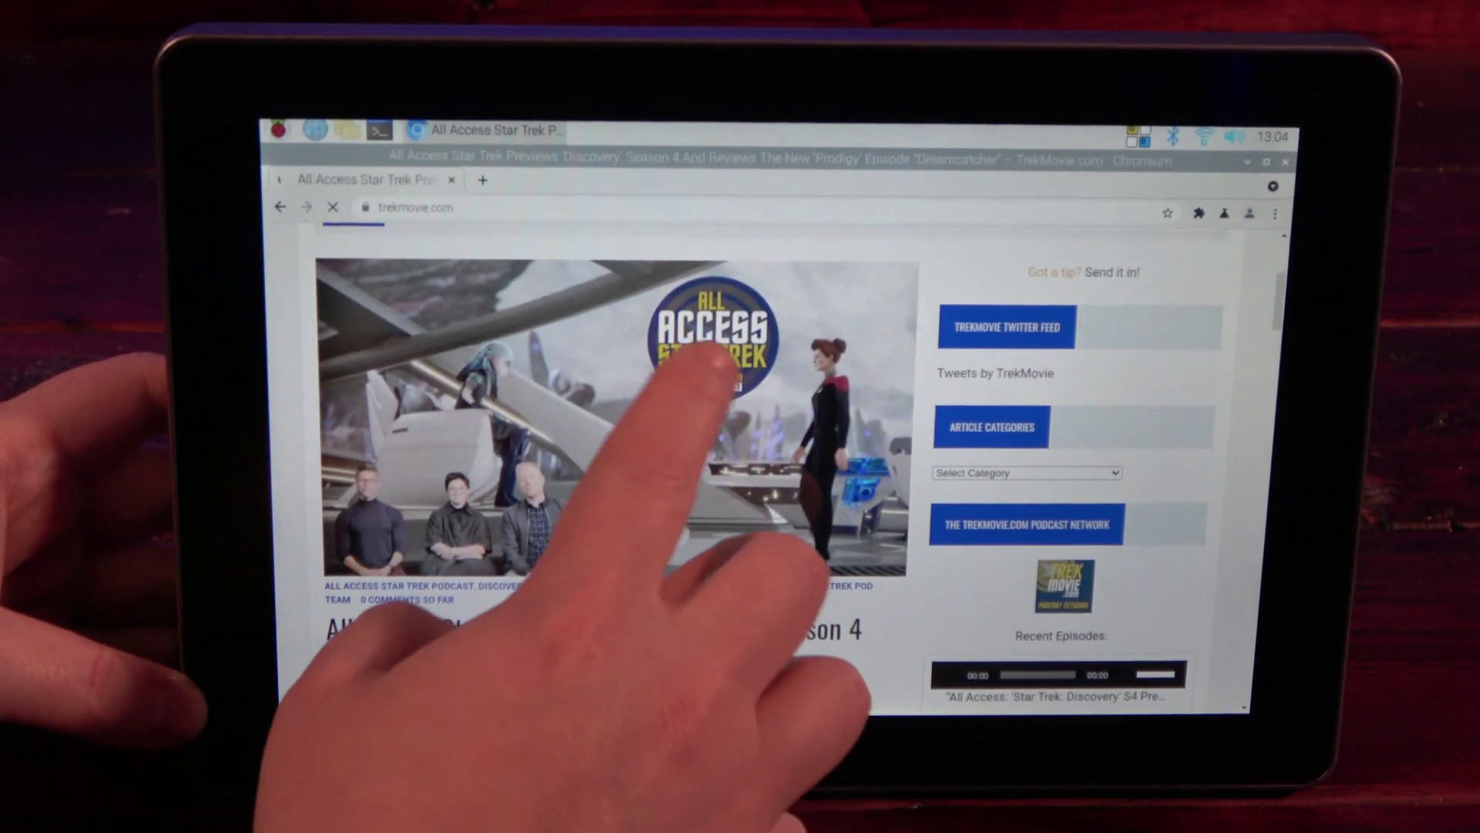
{"action": "scroll", "coordinate": [705, 424], "scroll_direction": "down", "scroll_amount": 2}
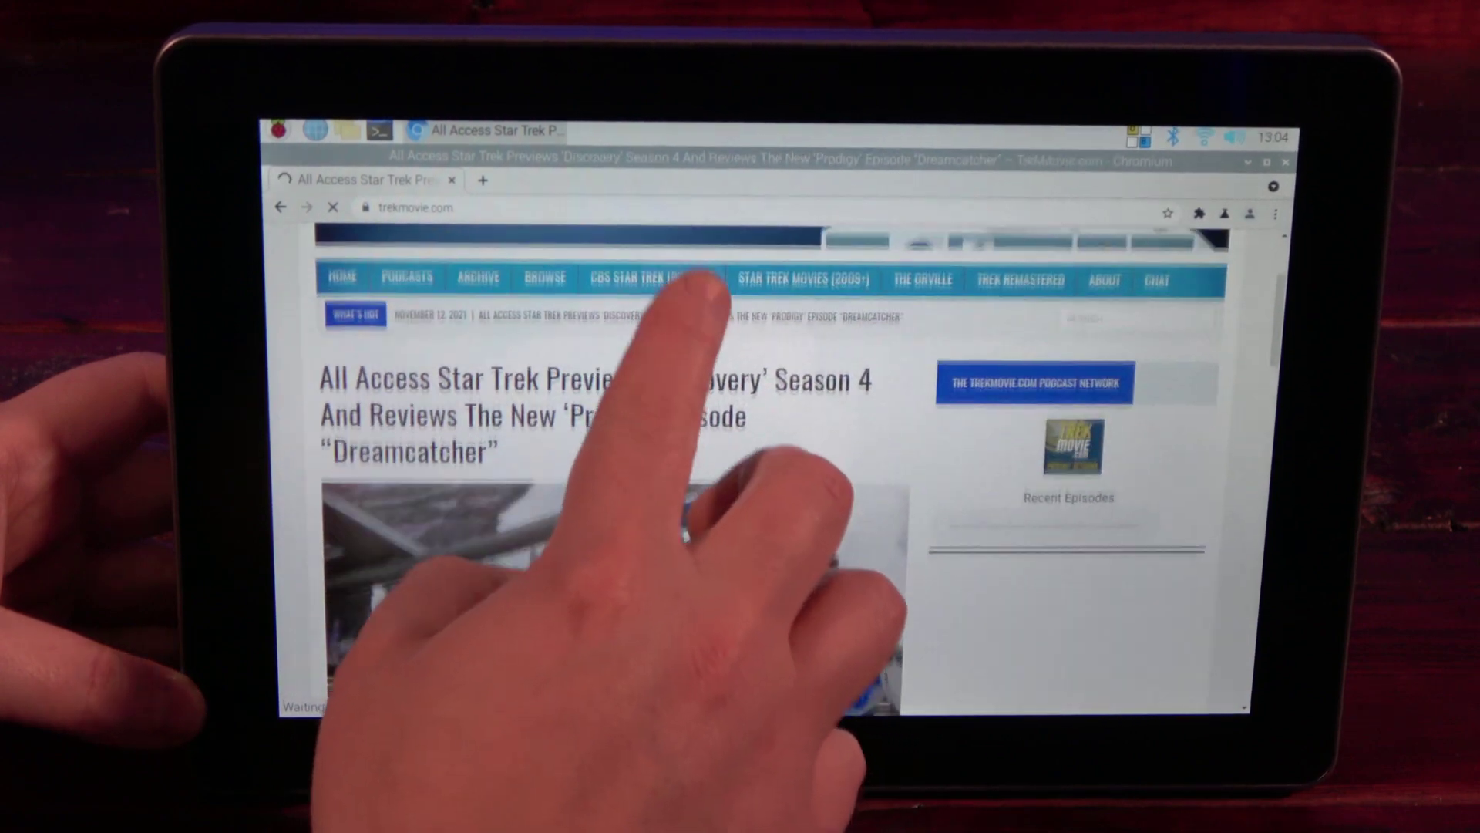
{"action": "scroll", "coordinate": [706, 385], "scroll_direction": "down", "scroll_amount": 1}
{"action": "scroll", "coordinate": [694, 424], "scroll_direction": "up", "scroll_amount": 5}
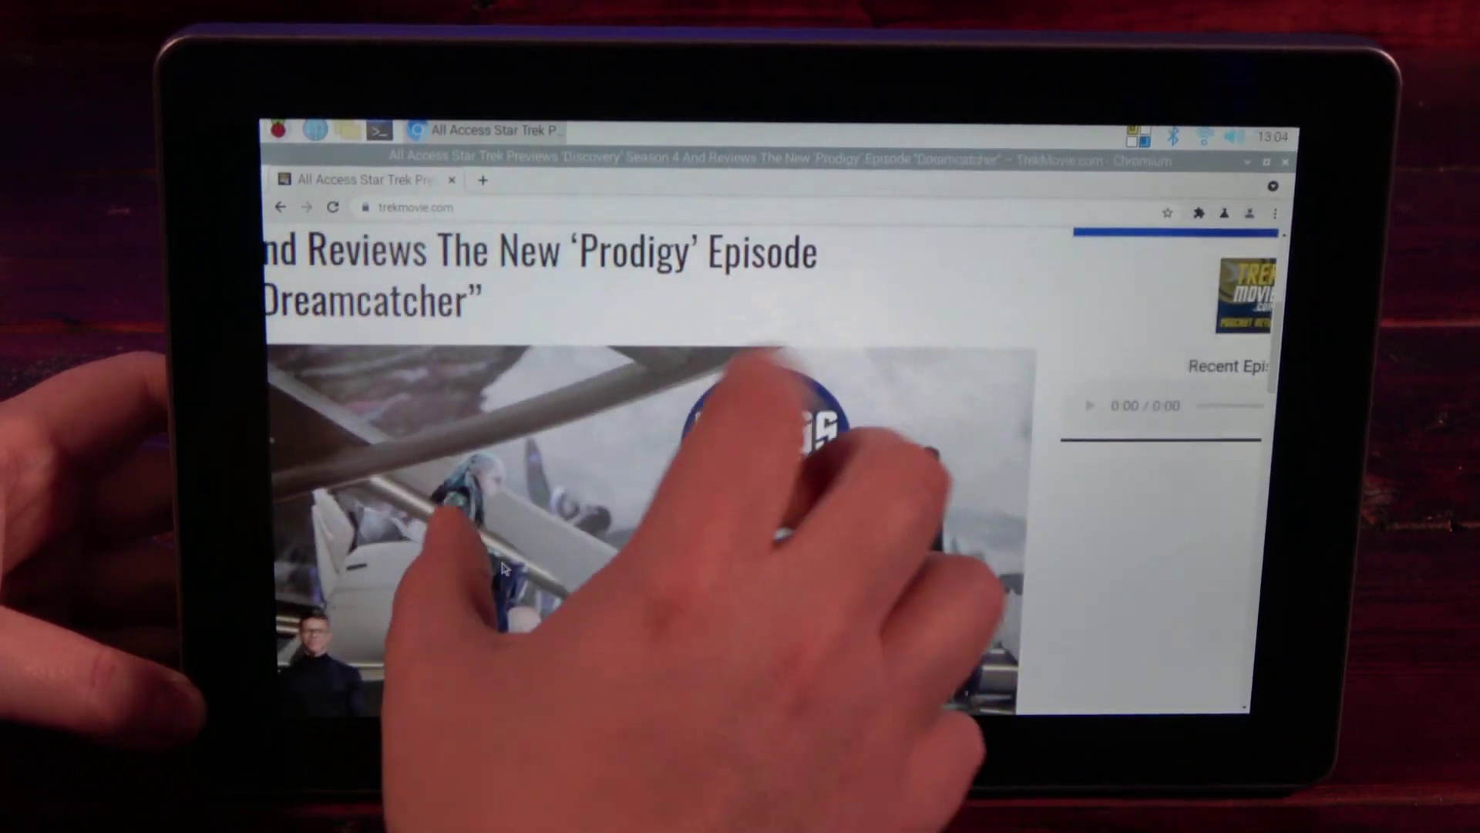
{"action": "scroll", "coordinate": [770, 424], "scroll_direction": "up", "scroll_amount": 3}
{"action": "scroll", "coordinate": [910, 540], "scroll_direction": "down", "scroll_amount": 1}
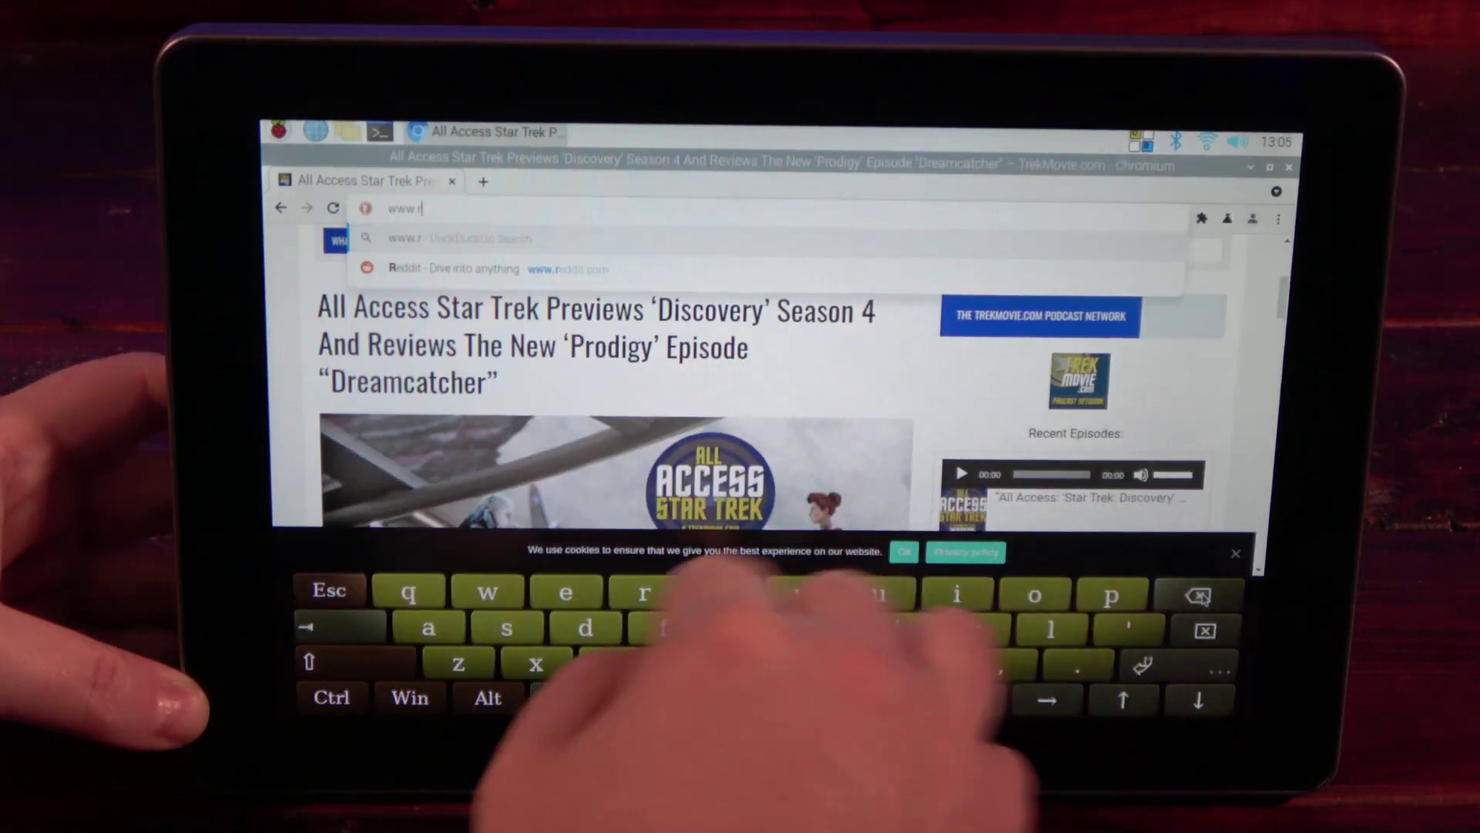
{"action": "type", "text": "redd"}
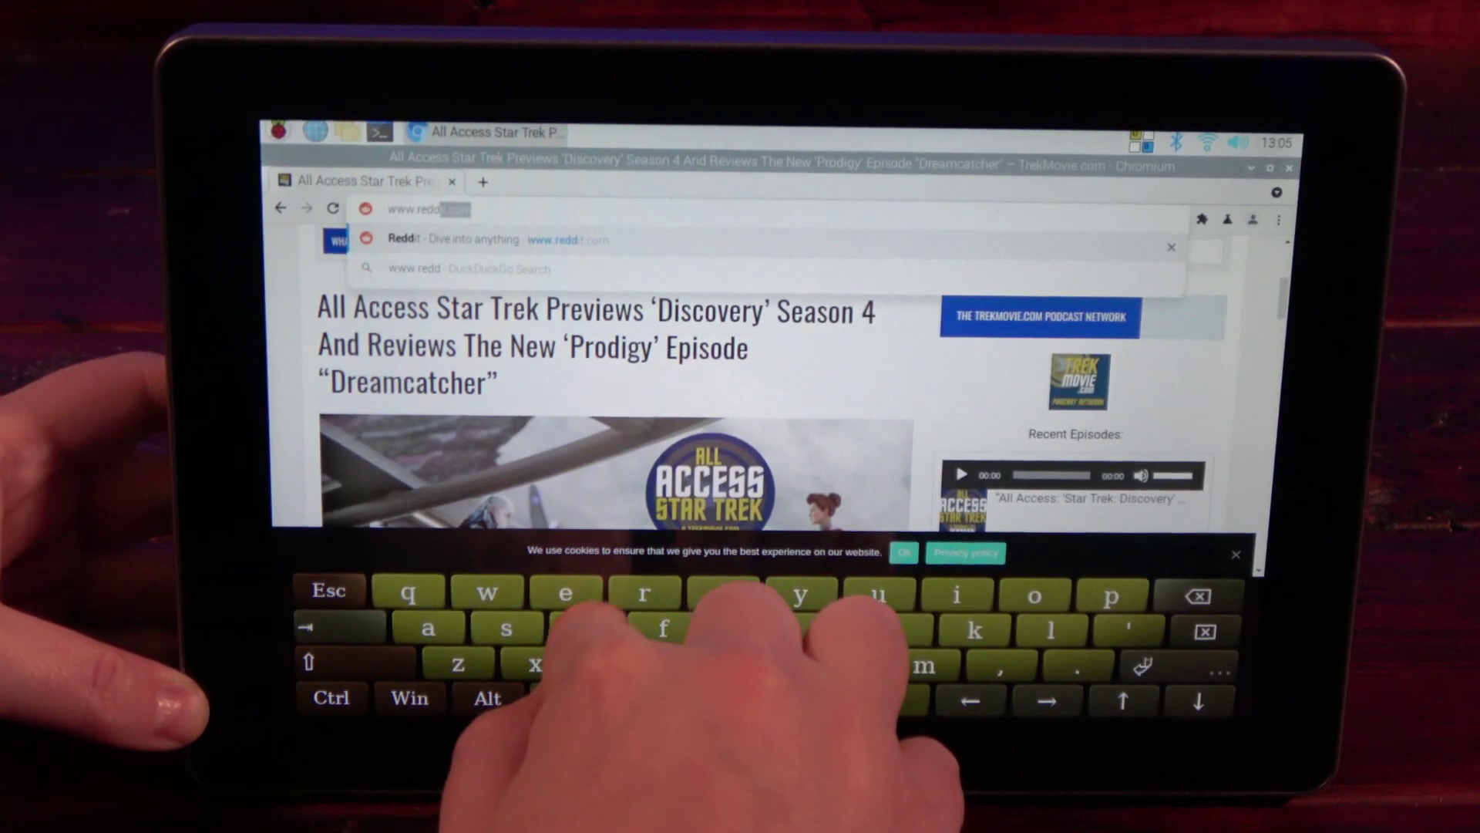
{"action": "left_click", "coordinate": [1143, 665]}
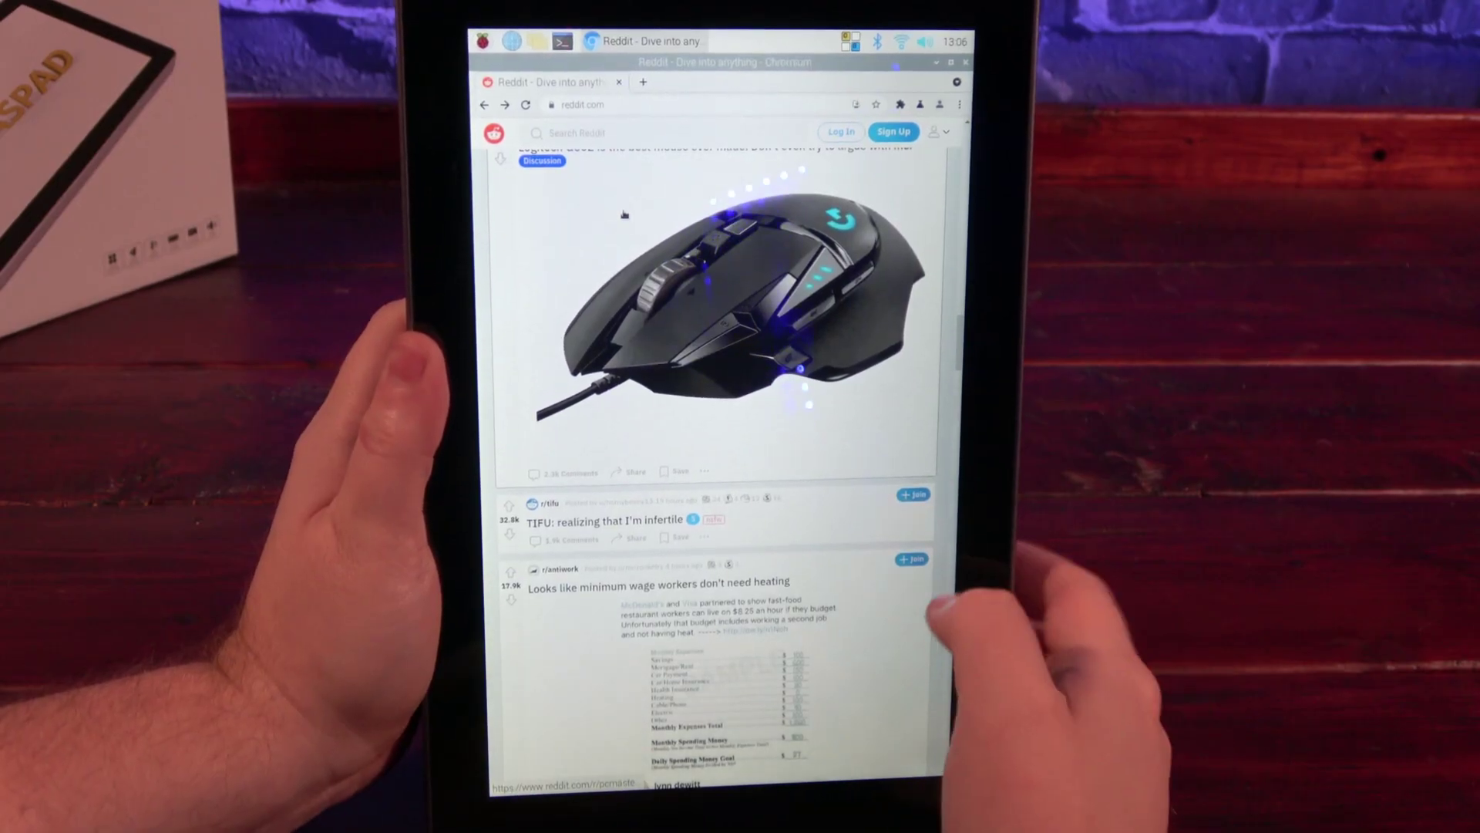
Scroll the portrait Reddit feed down to the r/gaming Final Fantasy Tactics post.
{"action": "scroll", "coordinate": [880, 641], "scroll_direction": "down", "scroll_amount": 3}
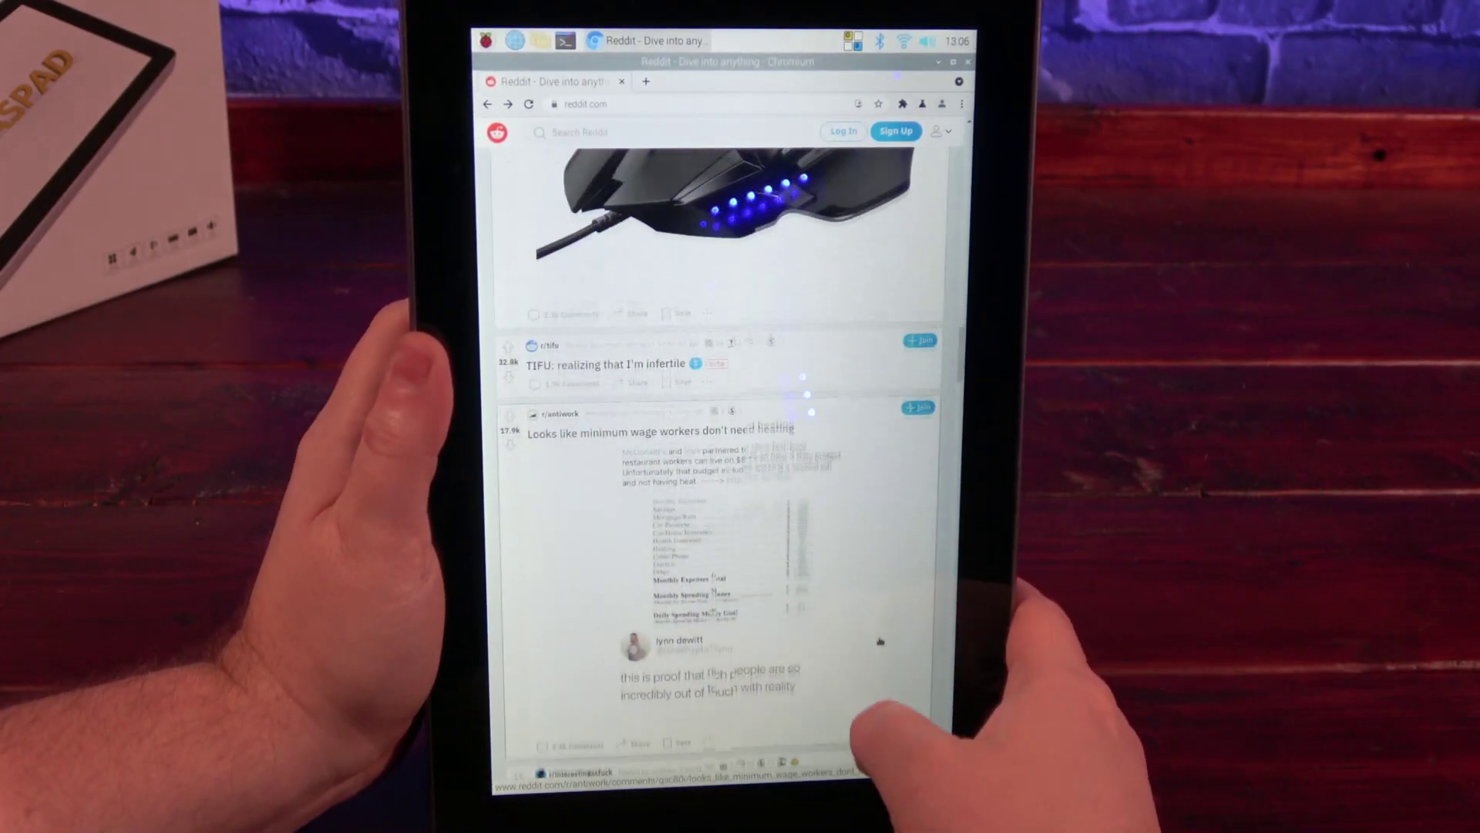
{"action": "scroll", "coordinate": [880, 640], "scroll_direction": "down", "scroll_amount": 5}
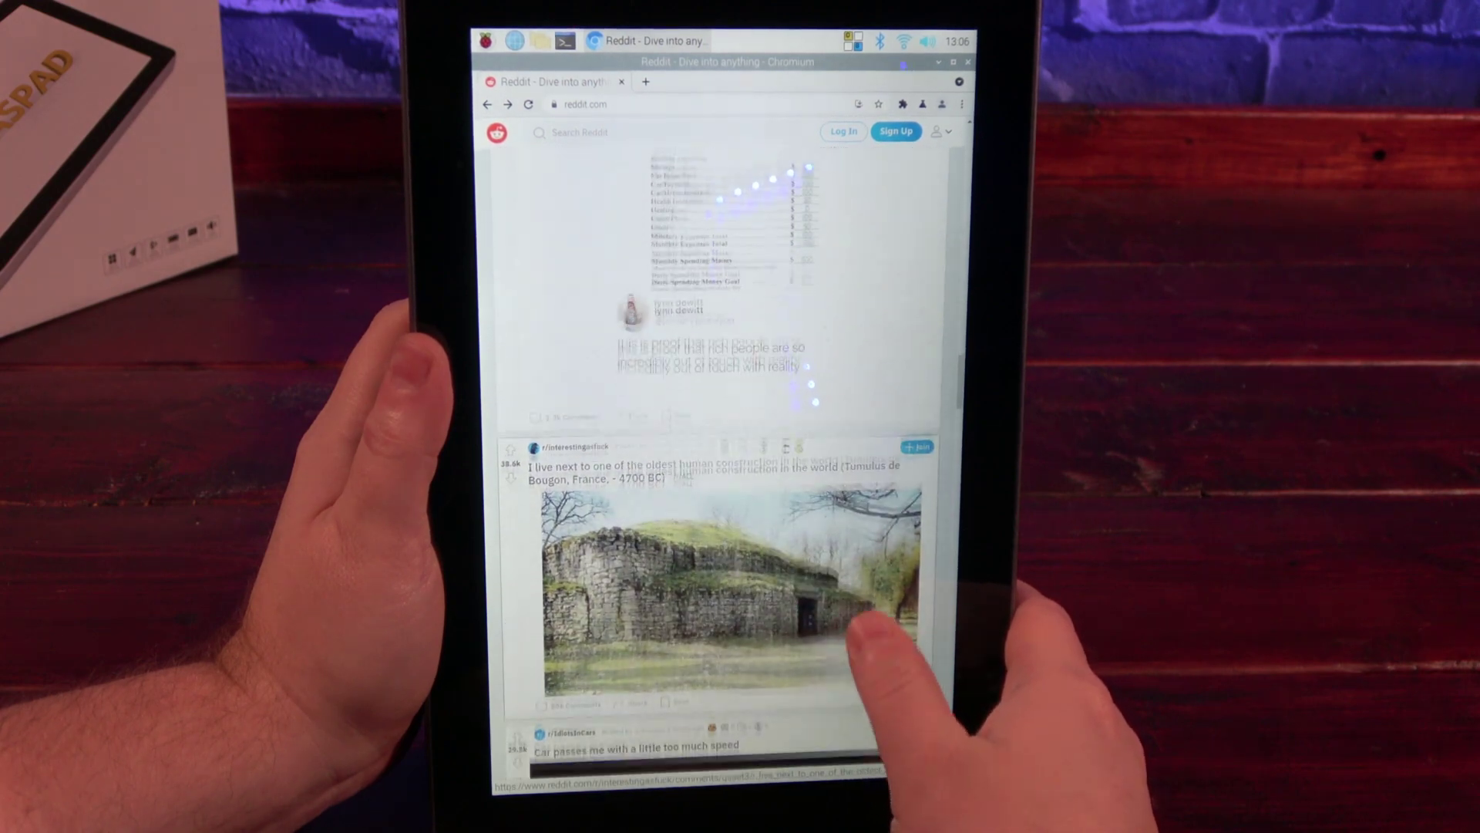
{"action": "scroll", "coordinate": [872, 648], "scroll_direction": "down", "scroll_amount": 10}
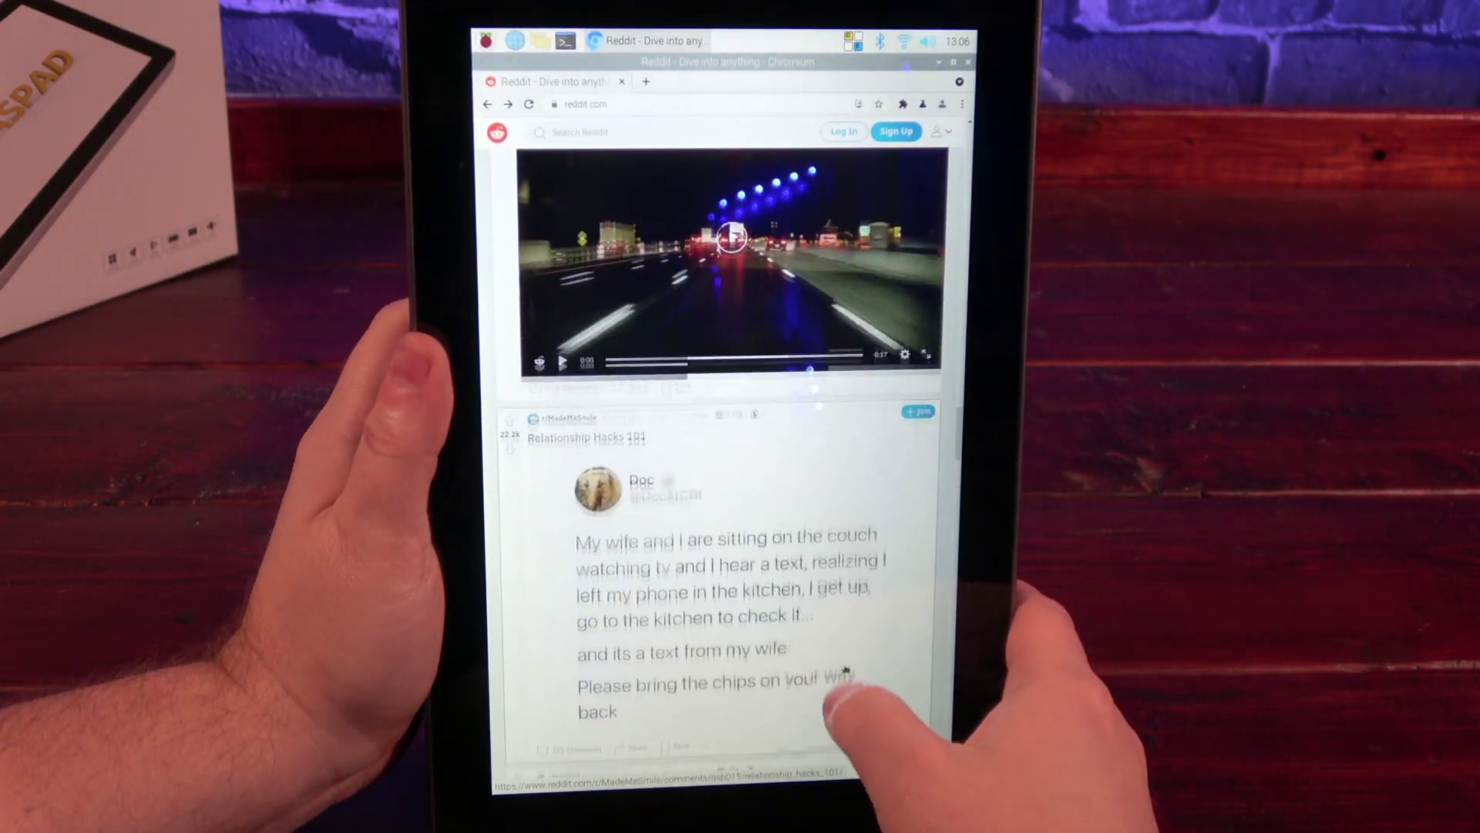
{"action": "scroll", "coordinate": [846, 670], "scroll_direction": "down", "scroll_amount": 5}
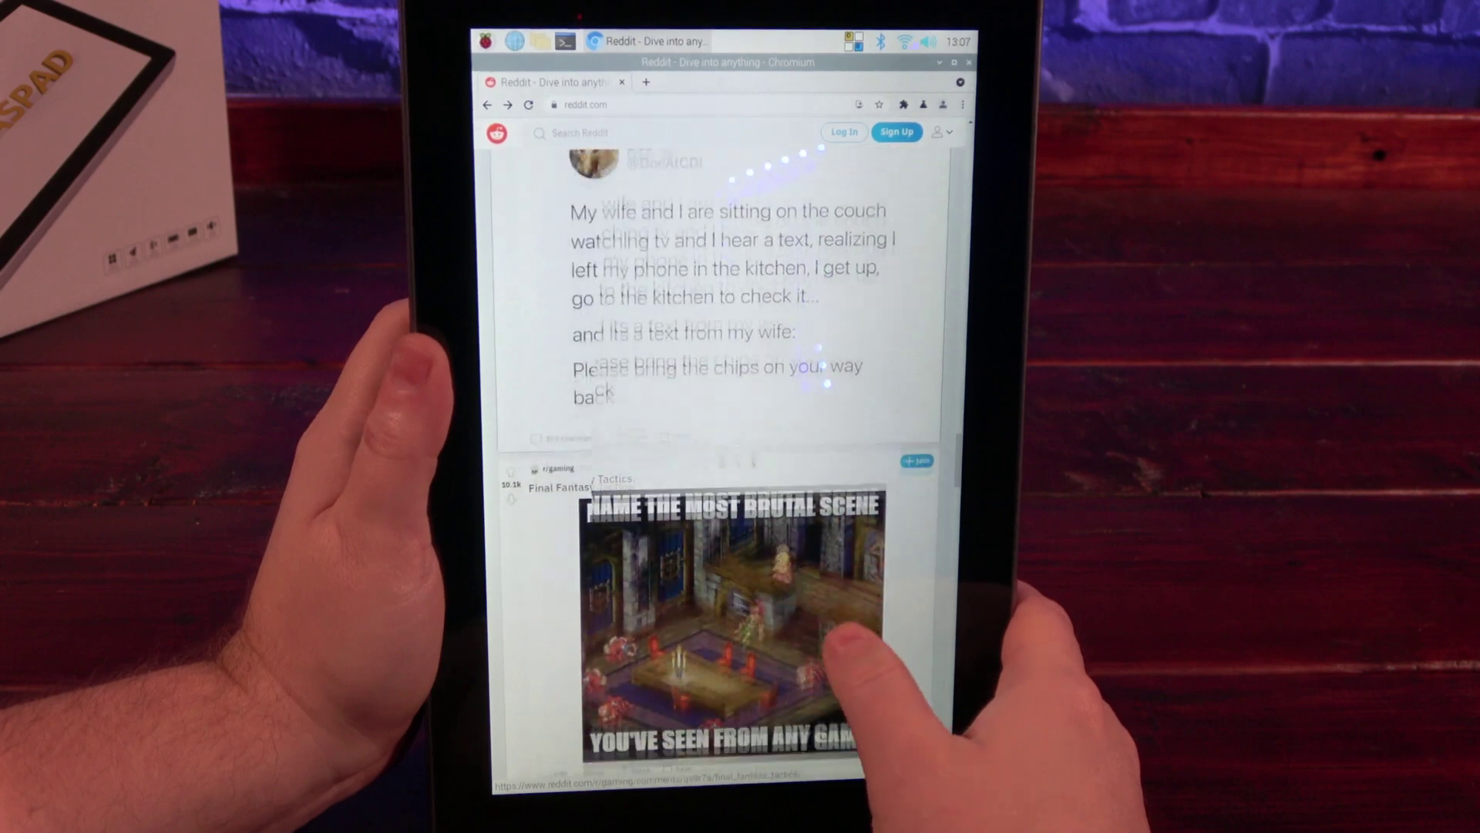